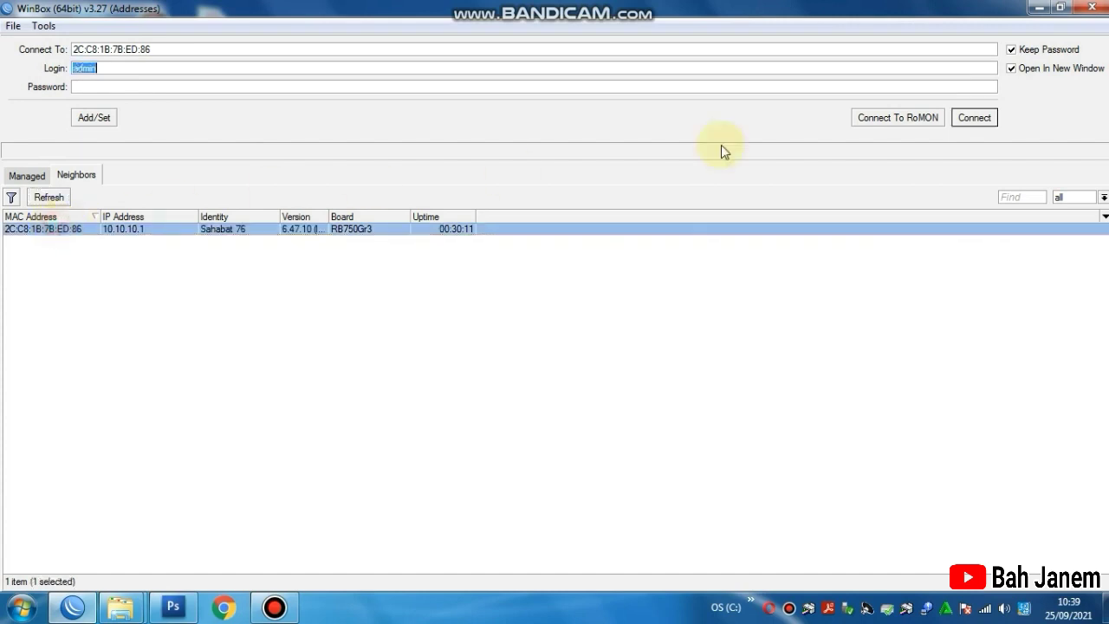
Connect to the selected neighbouring router as admin and open its system Resources
left_click(973, 117)
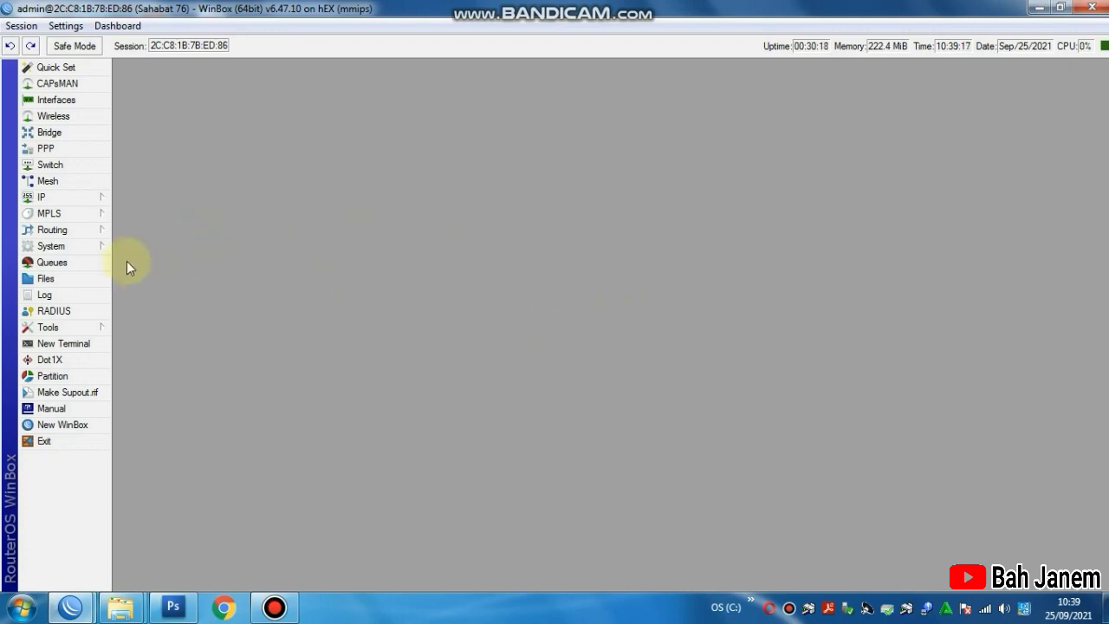
left_click(101, 248)
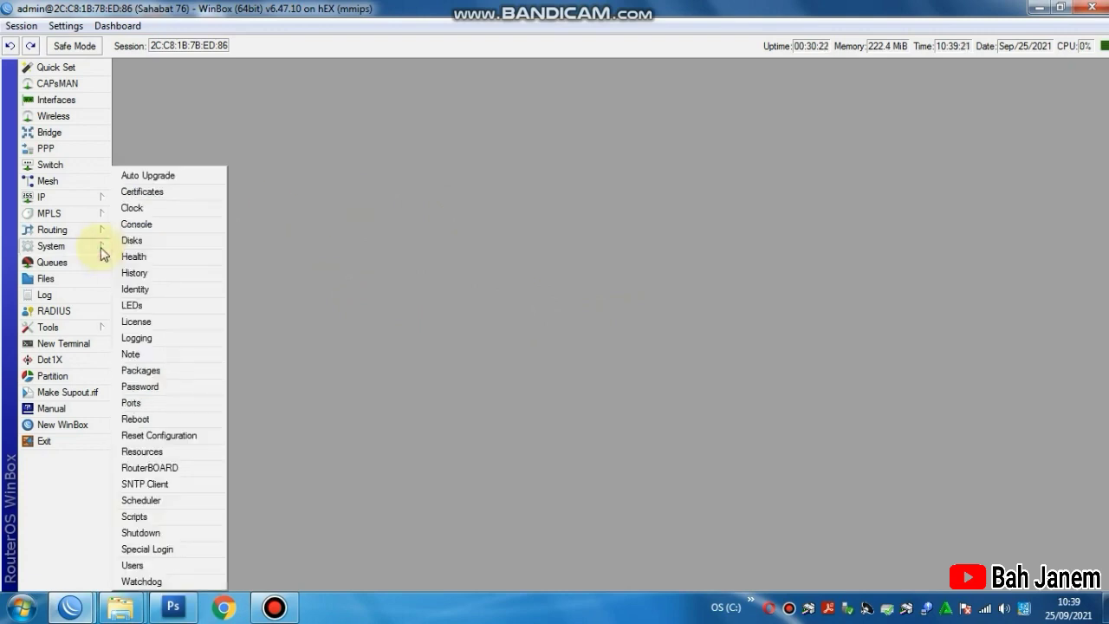
left_click(171, 453)
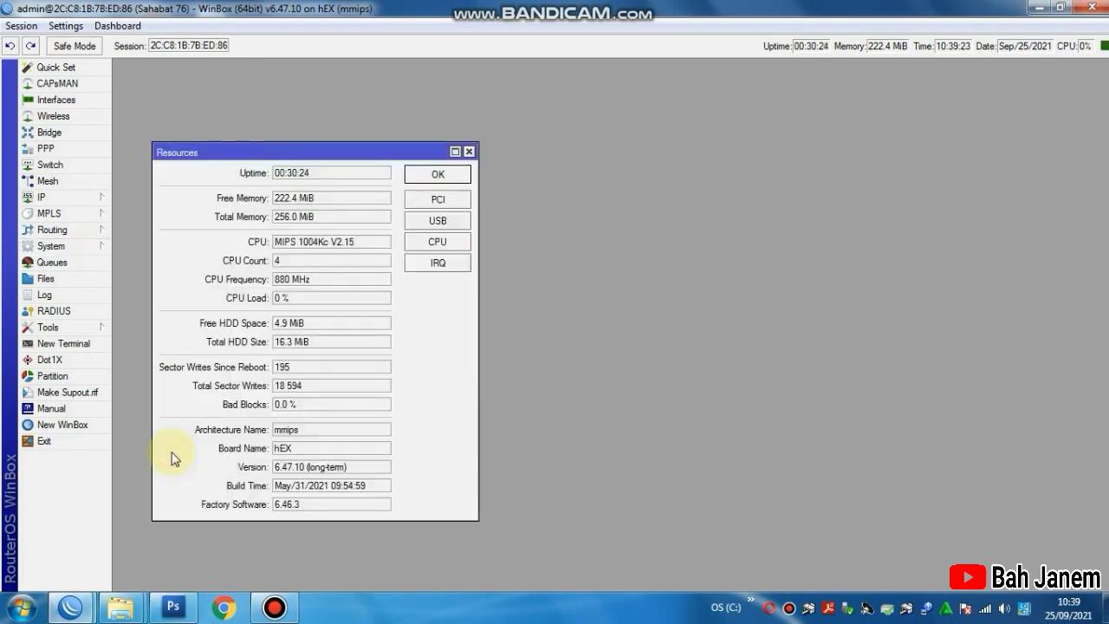
left_click_drag(338, 161, 336, 95)
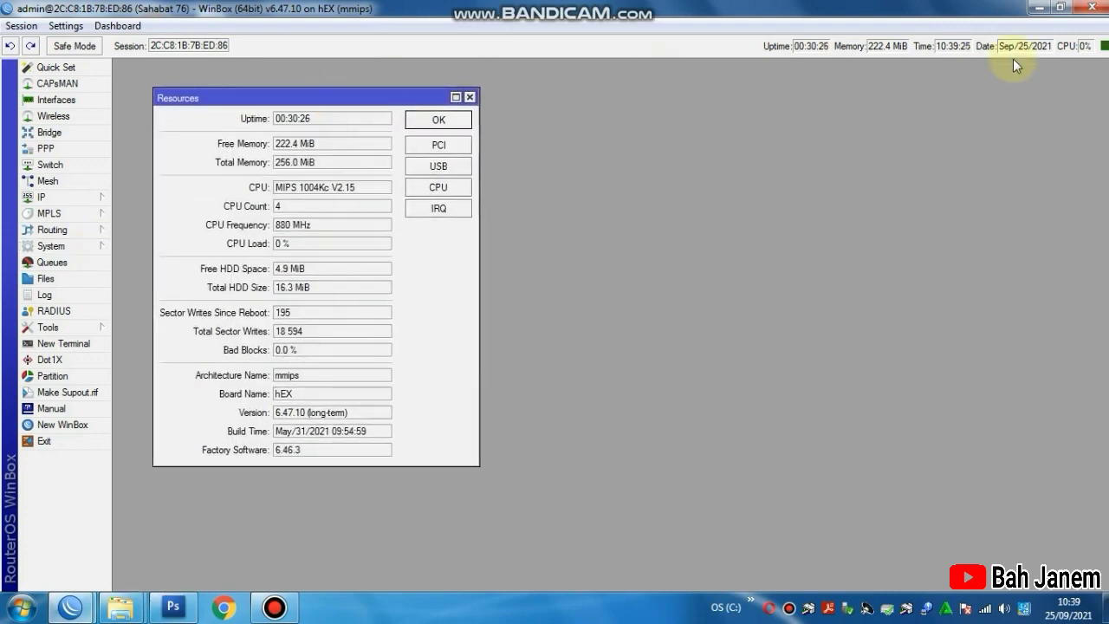
Reposition the Resources window to show all its rows, maximize the router session, and highlight the Architecture Name value
left_click(1060, 7)
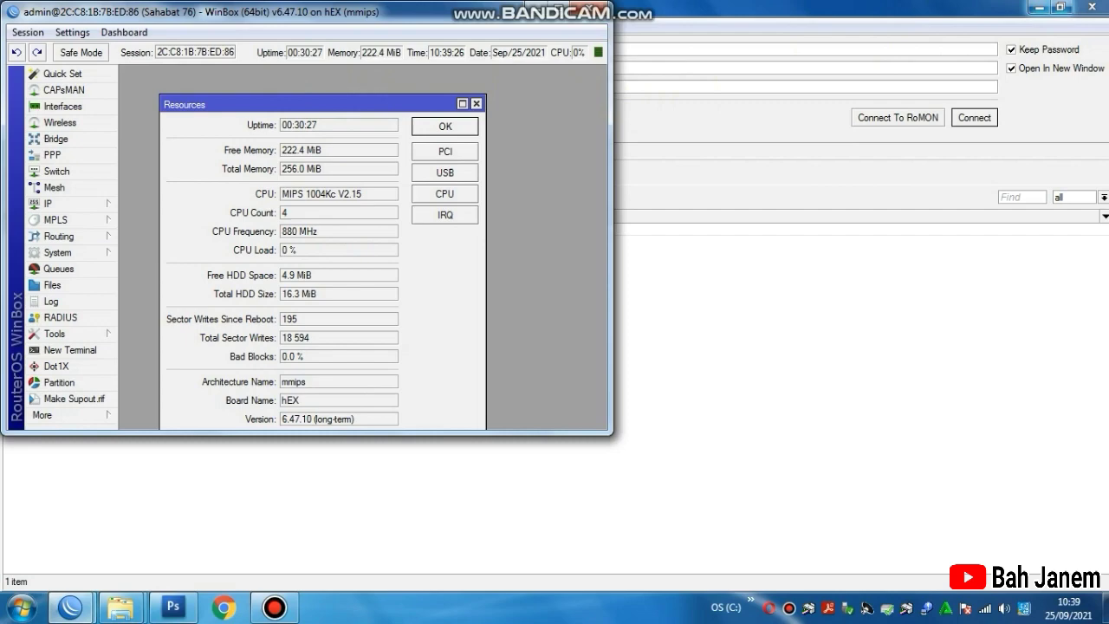
left_click(1036, 7)
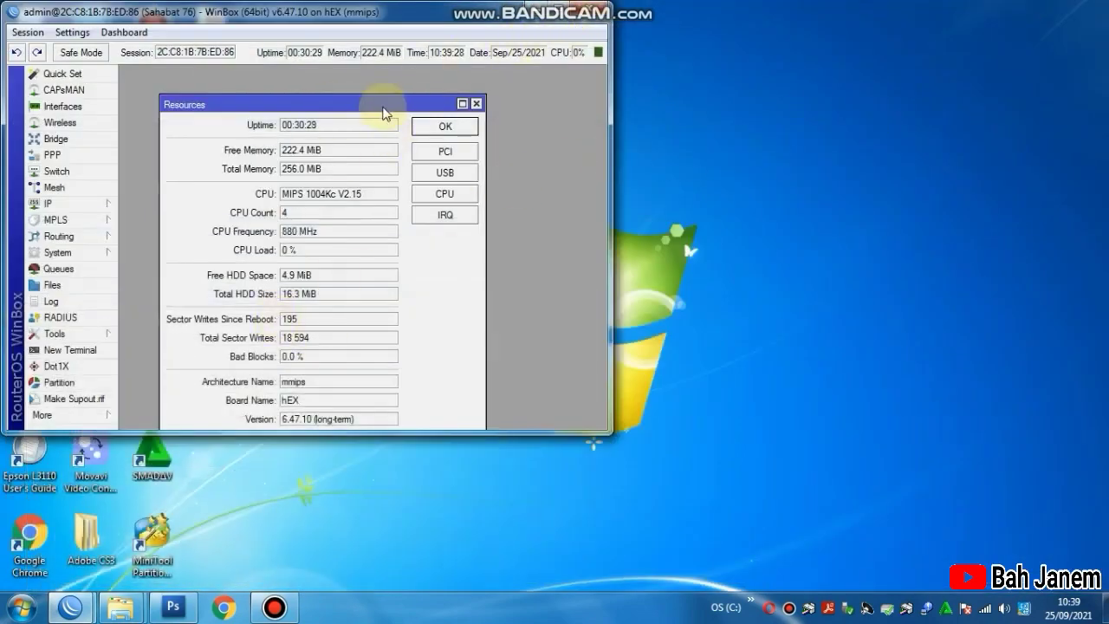
left_click_drag(384, 104, 391, 75)
left_click(563, 12)
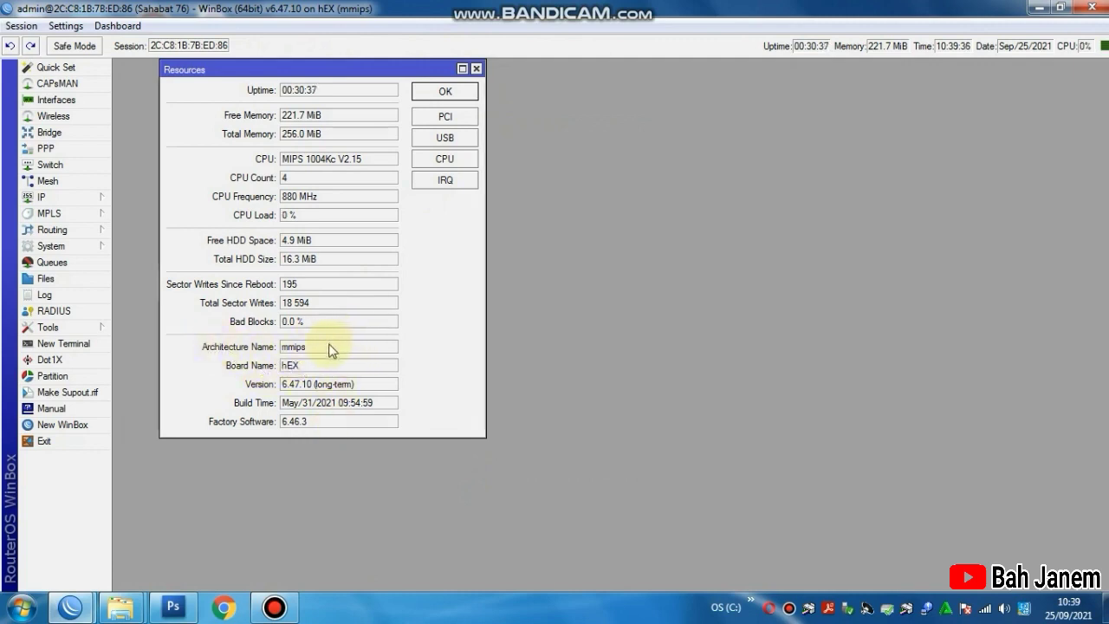
left_click_drag(329, 349, 291, 350)
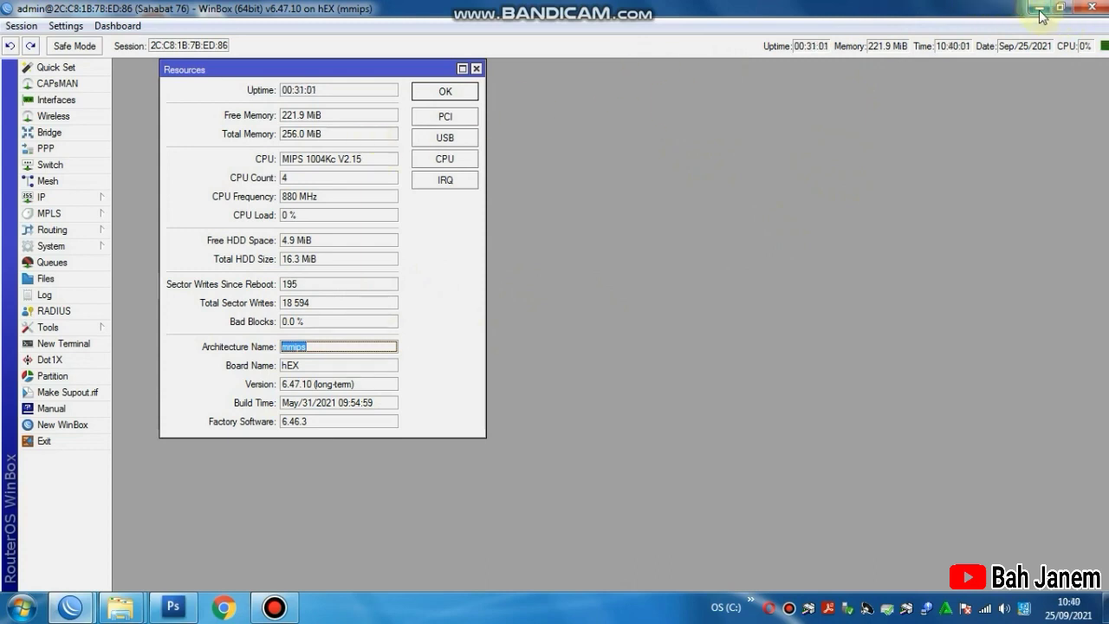
Switch to Chrome, go to mikrotik.com, and open the RouterOS table on the Software downloads page
left_click(223, 609)
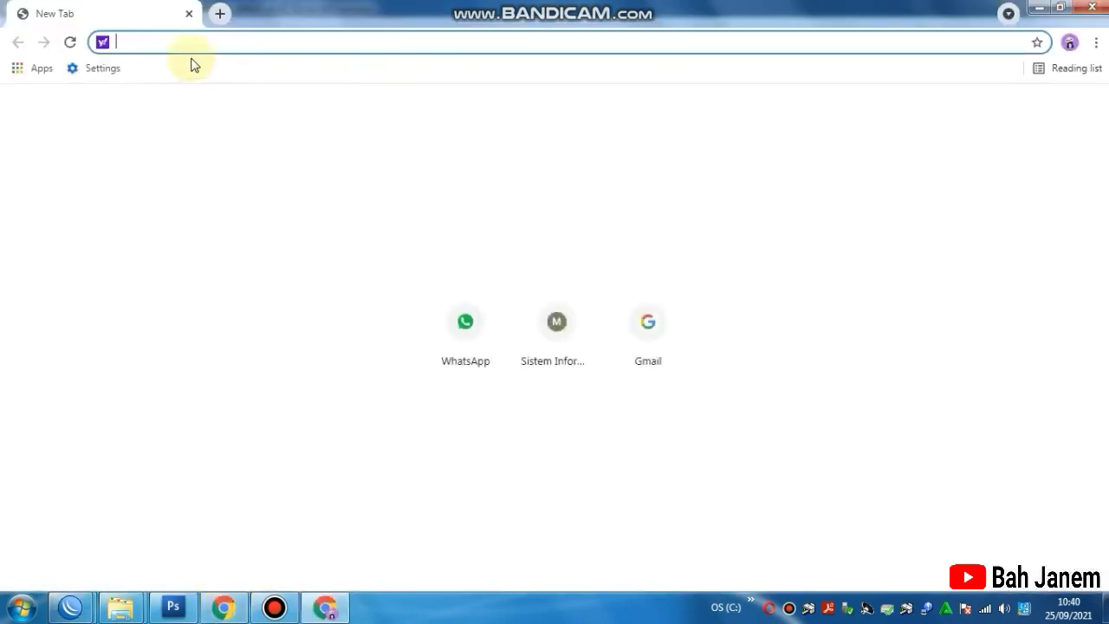
type("mi")
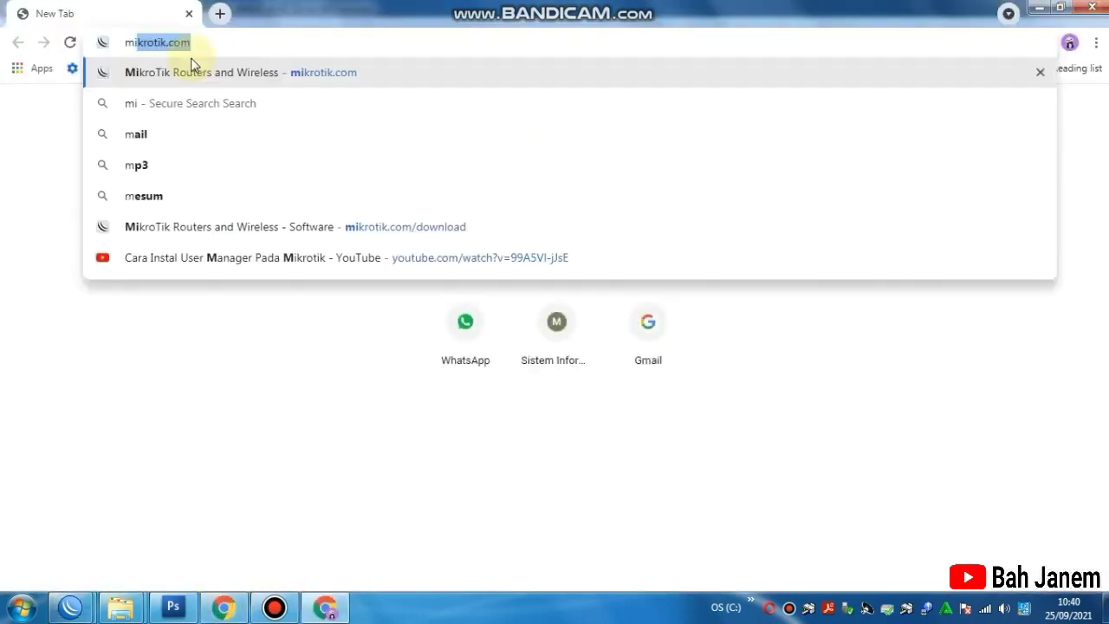
type("krotik.com")
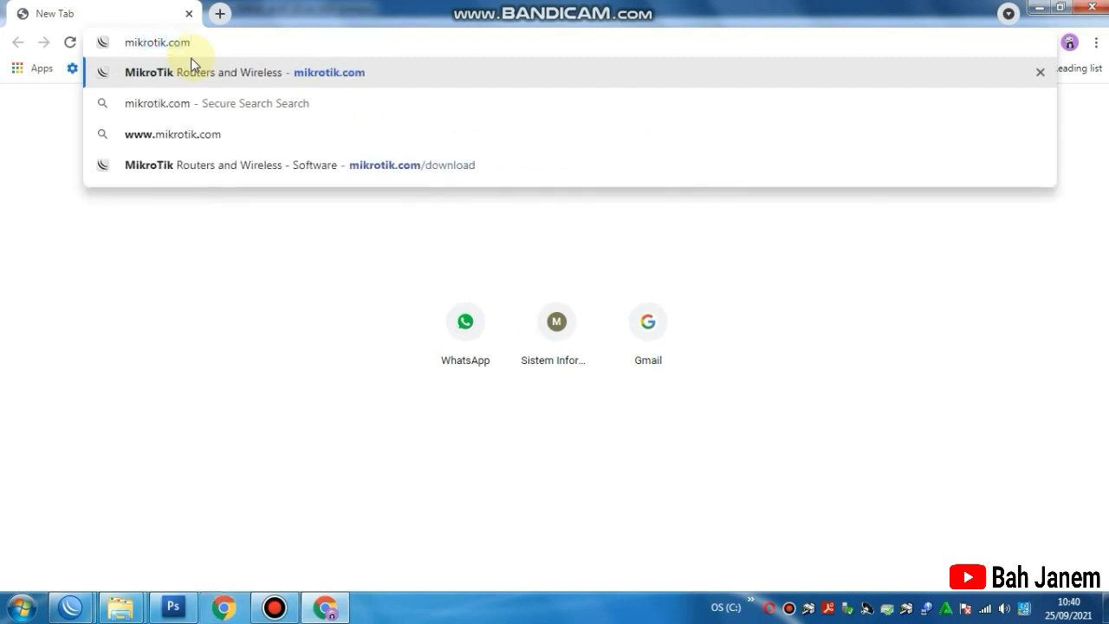
key("Return")
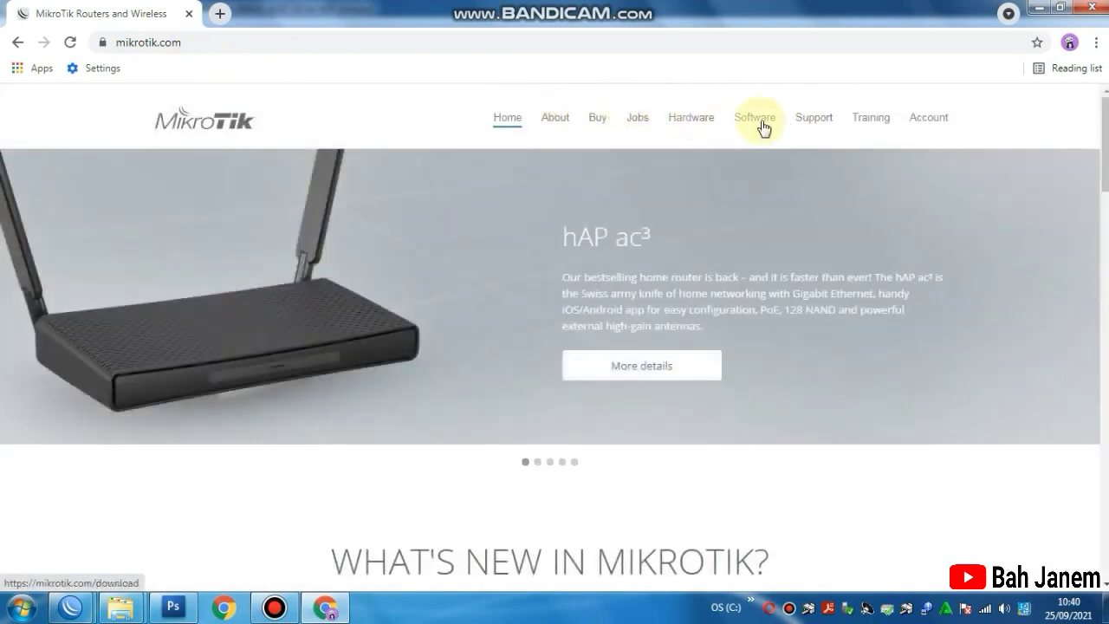
left_click(761, 122)
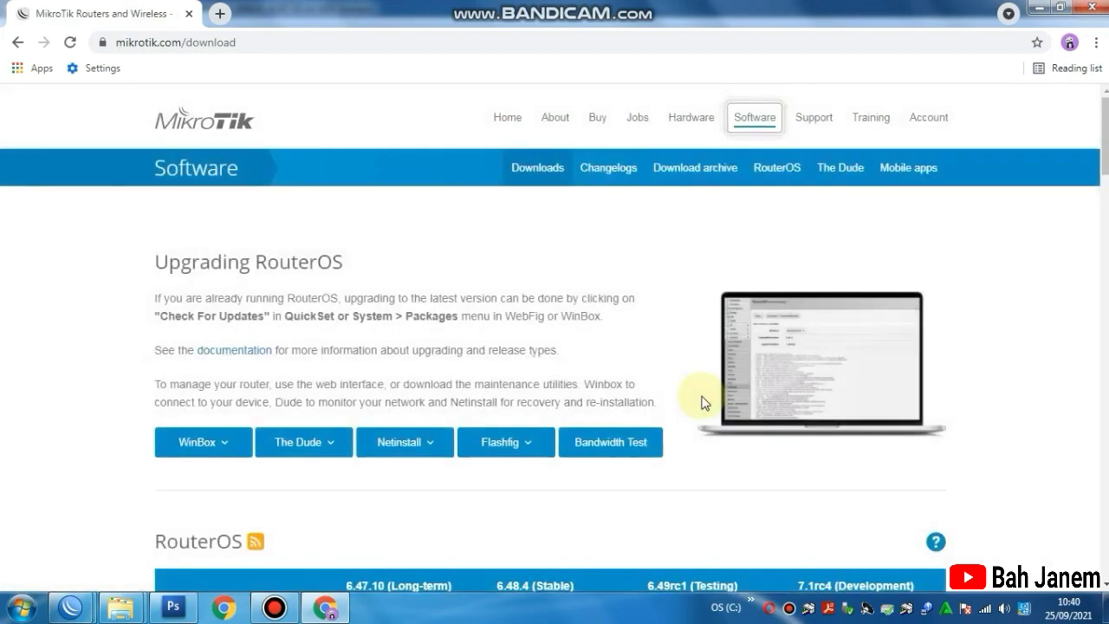
scroll(223, 468, "down", 3)
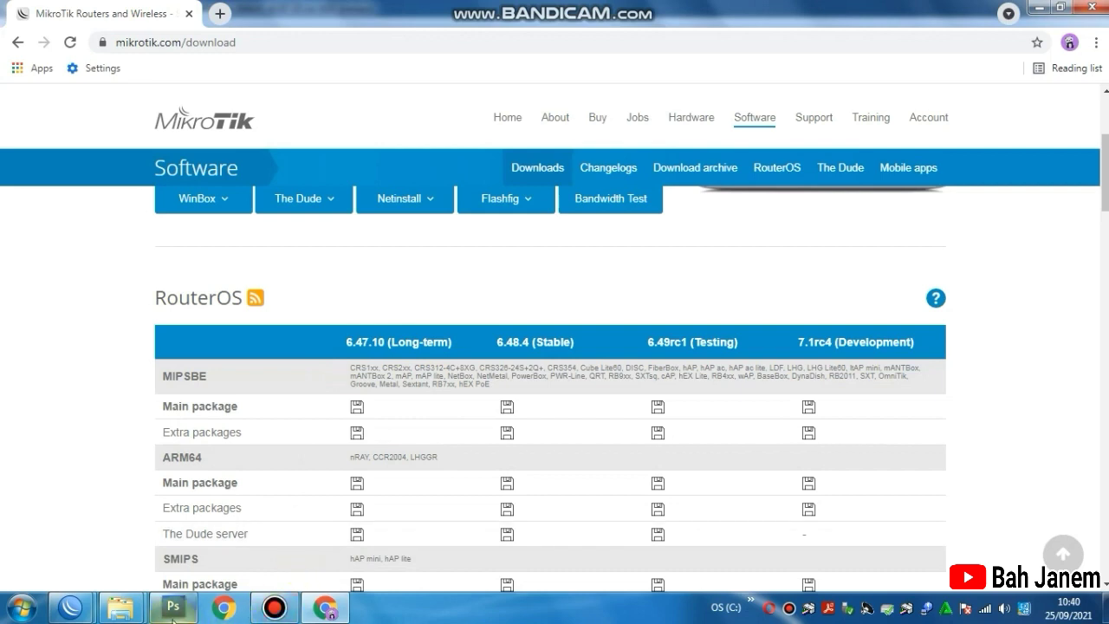
Compare the Architecture Name in WinBox's Resources with the architecture sections on the MikroTik download page in Chrome
mouse_move(74, 604)
left_click(234, 539)
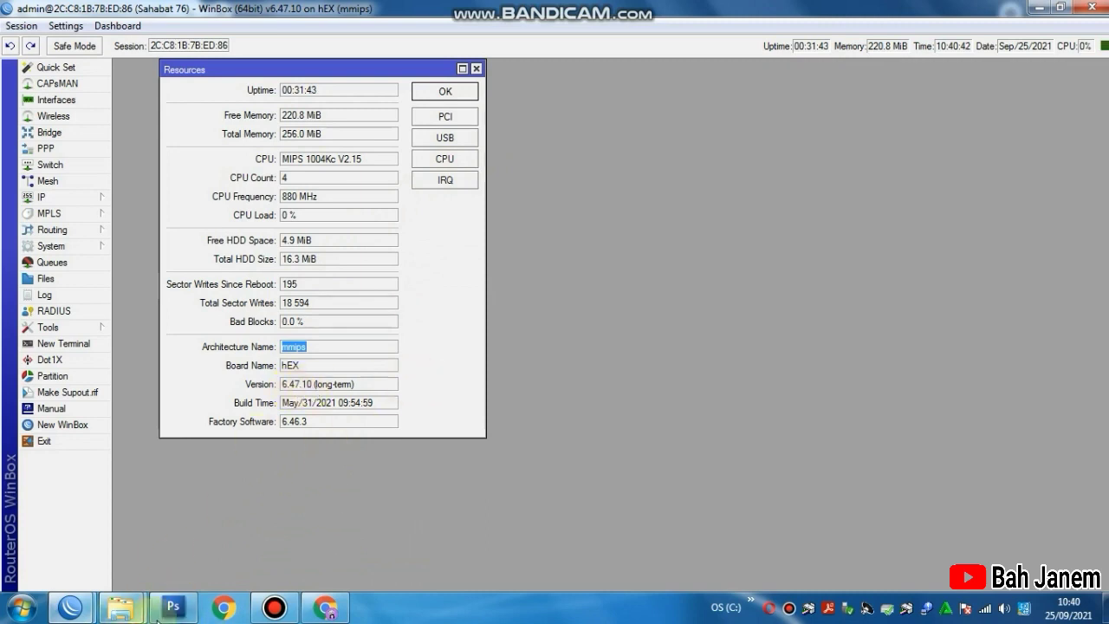
left_click(223, 609)
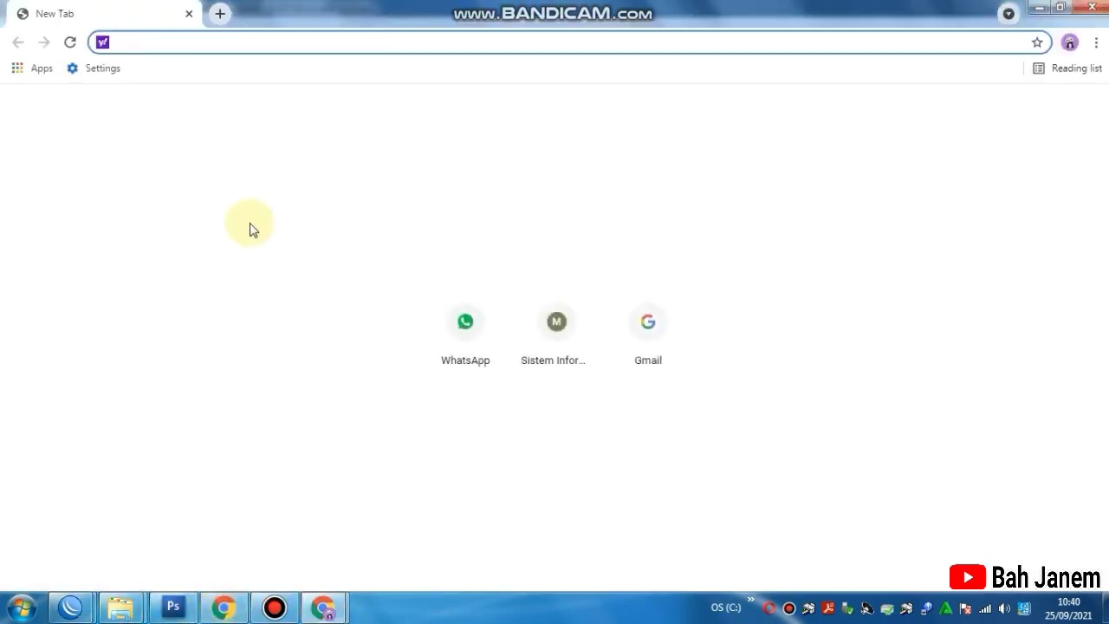
mouse_move(323, 606)
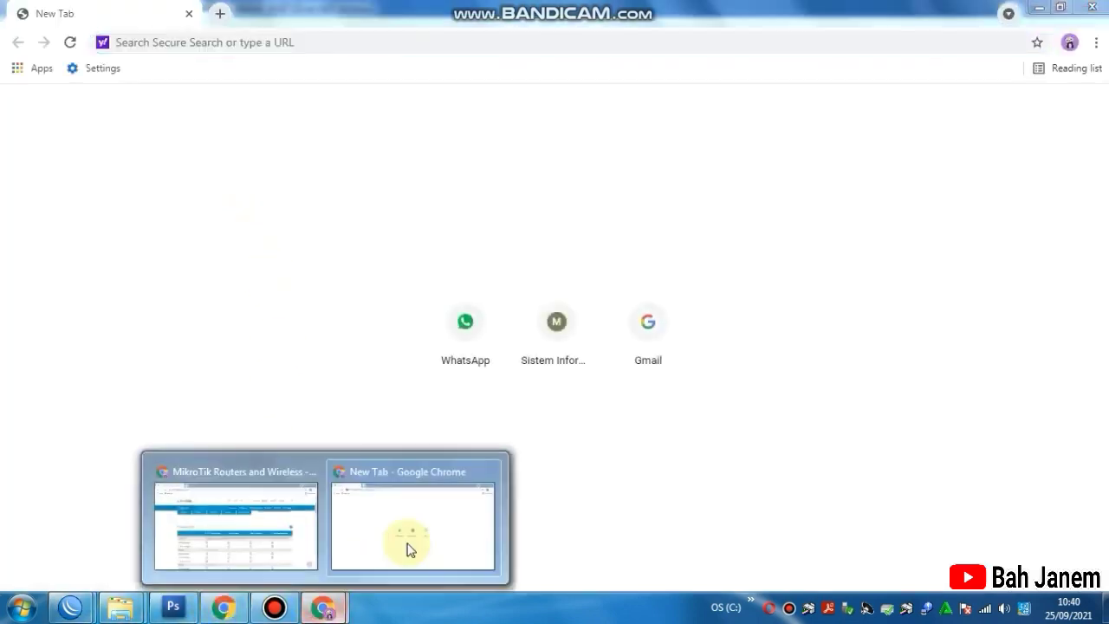
left_click(257, 525)
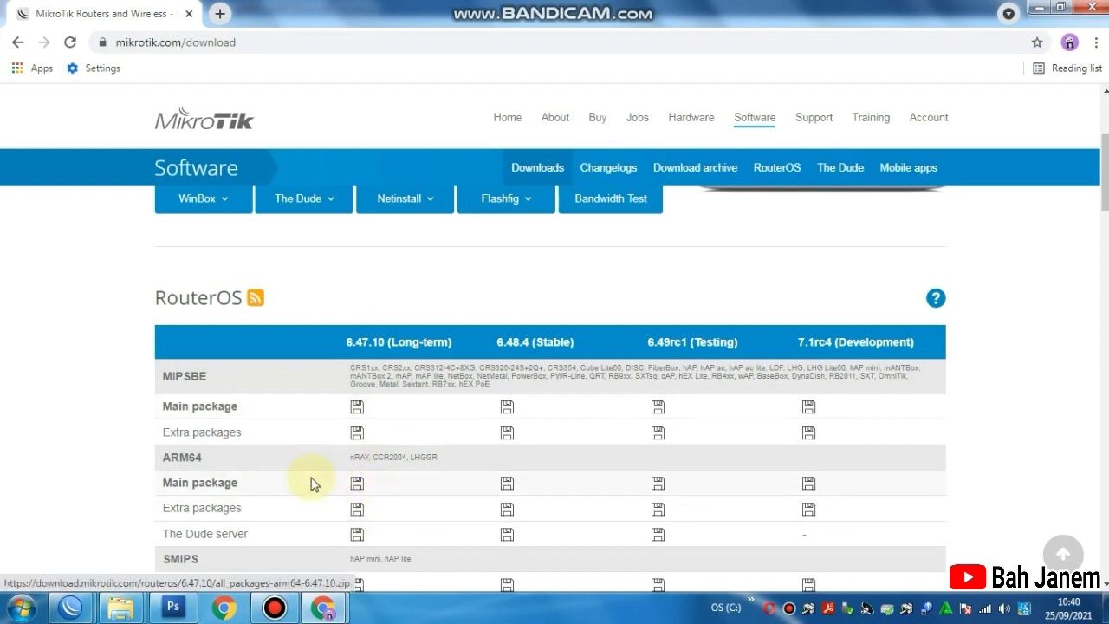
scroll(256, 520, "down", 1)
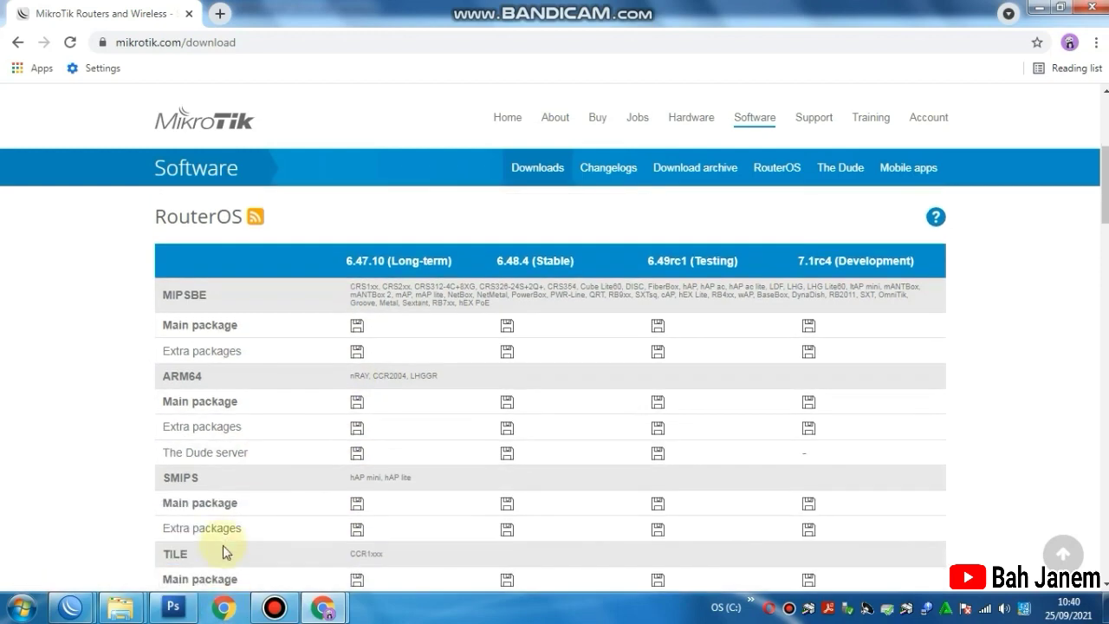
left_click(71, 610)
left_click(247, 502)
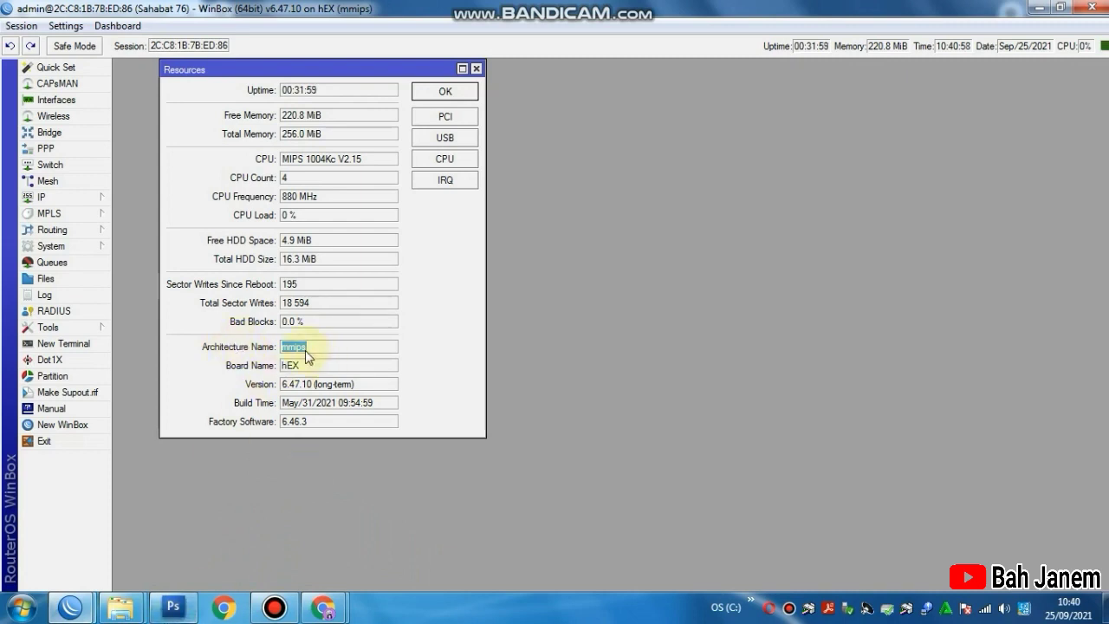
mouse_move(328, 611)
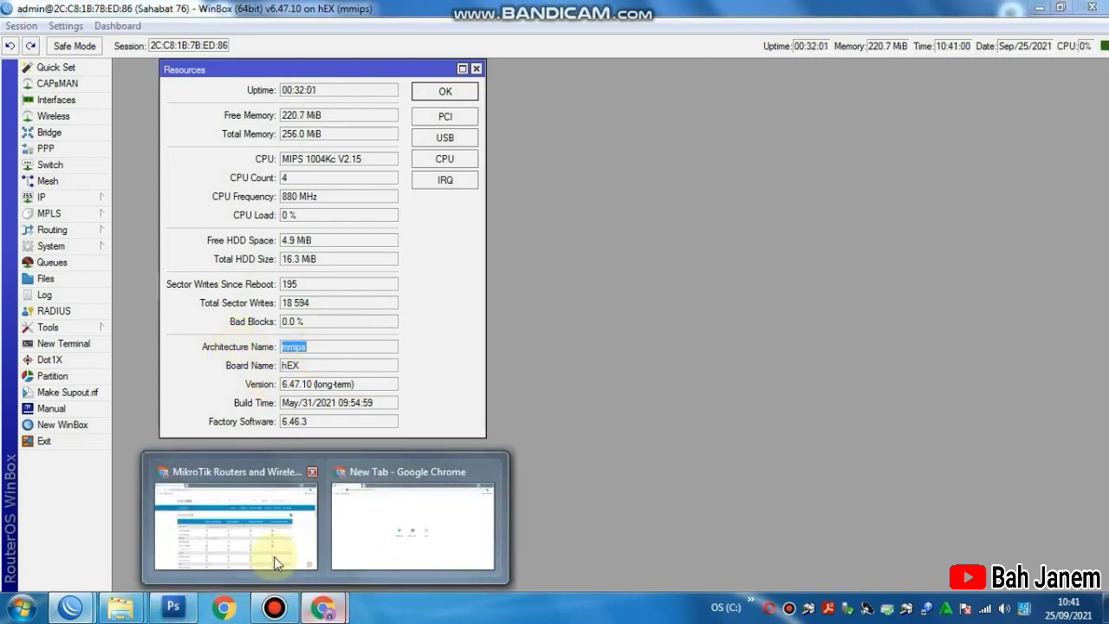
left_click(272, 561)
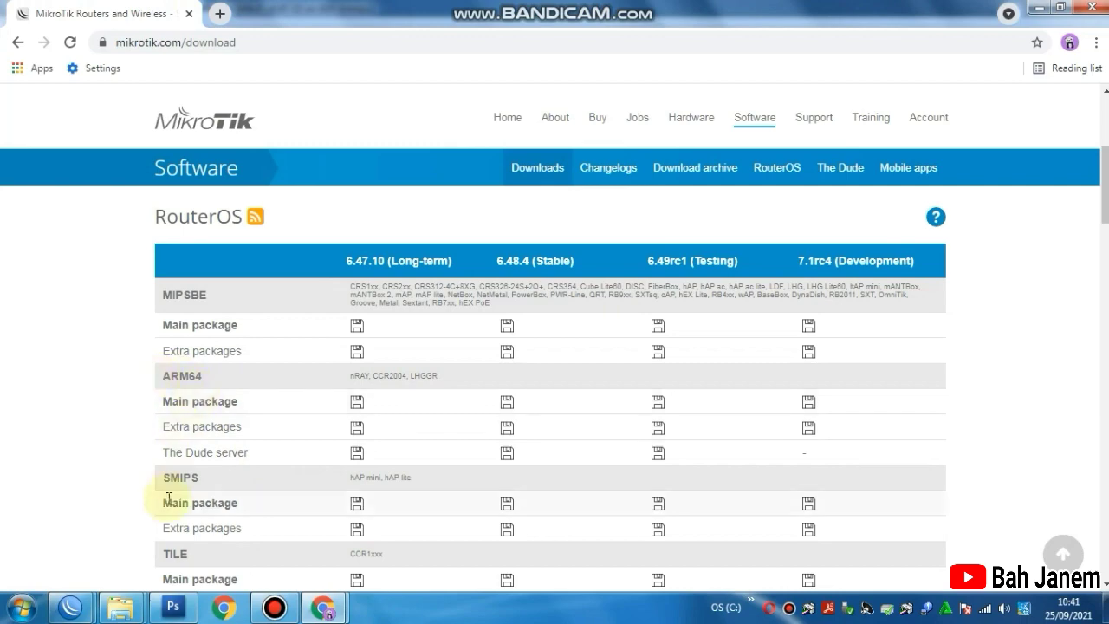
Download the MMIPS Extra packages for 6.47.10 (Long-term) to the Desktop as all_packages-mmips-6.47.10
scroll(191, 508, "down", 5)
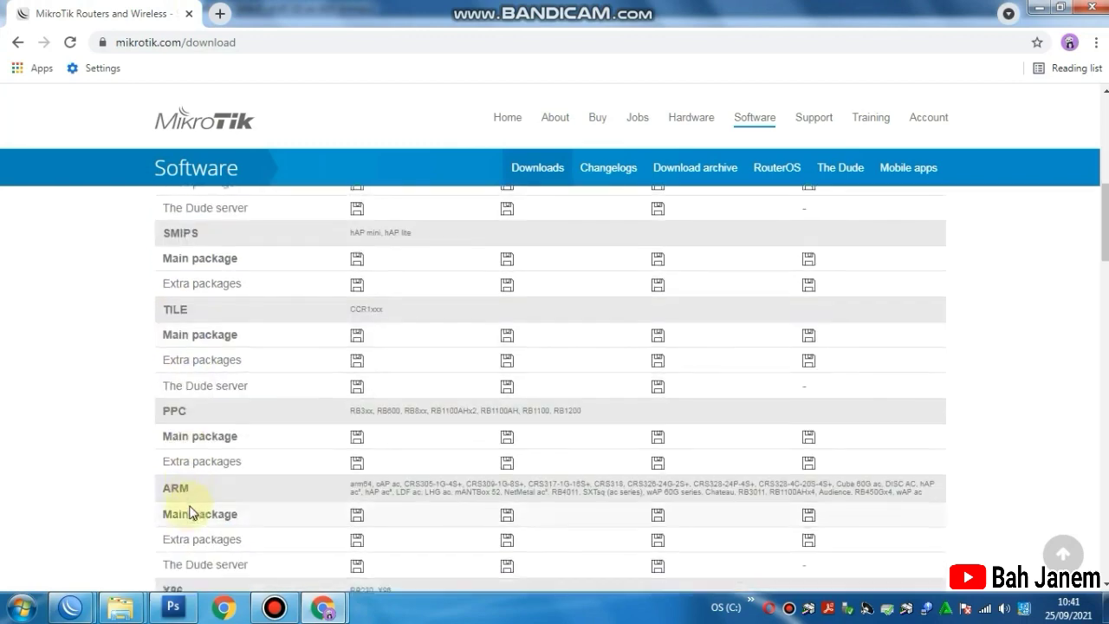
scroll(194, 509, "down", 4)
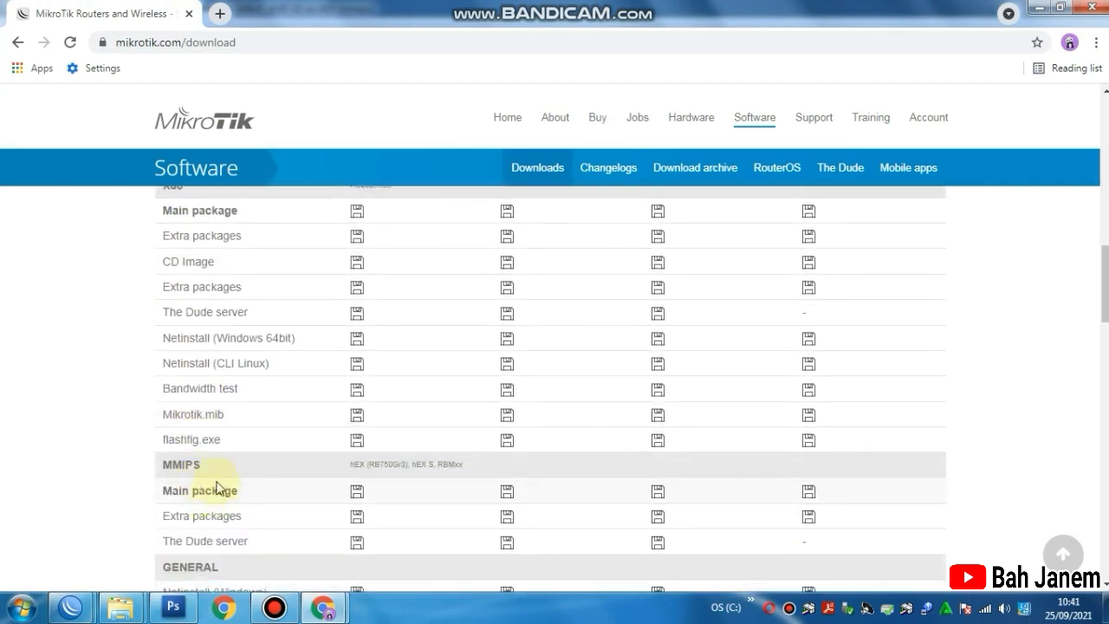
left_click_drag(206, 469, 158, 465)
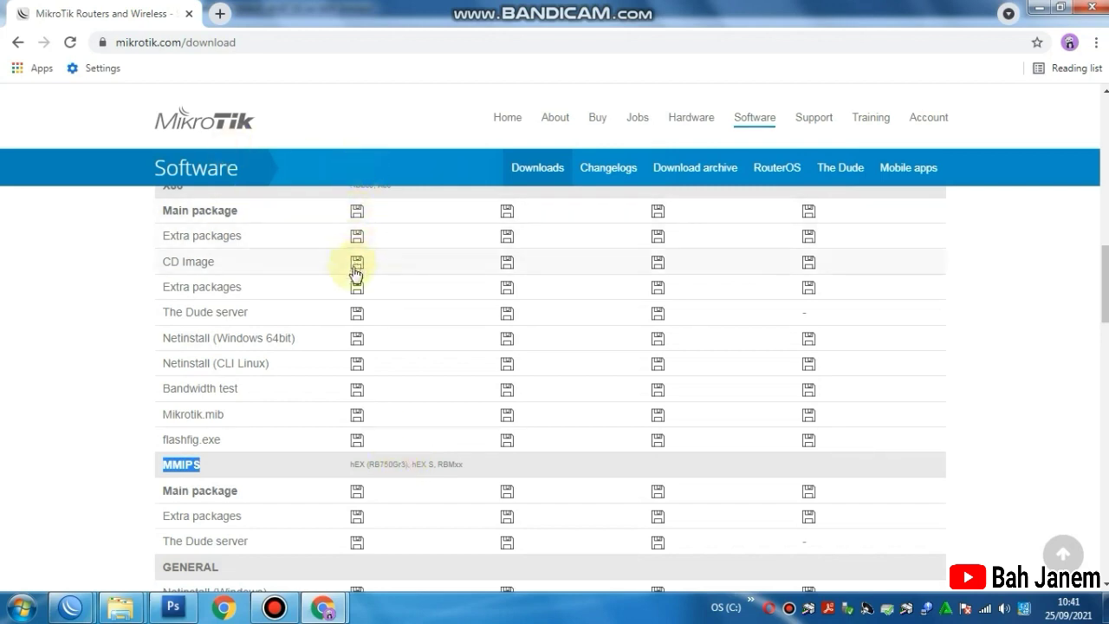
scroll(370, 407, "down", 1)
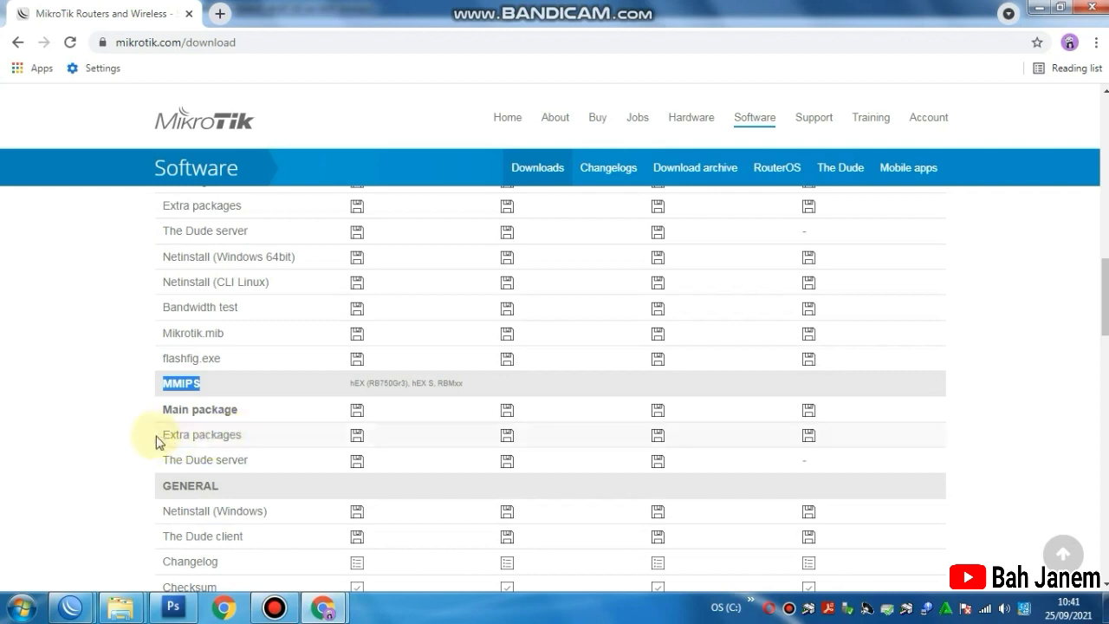
left_click(358, 440)
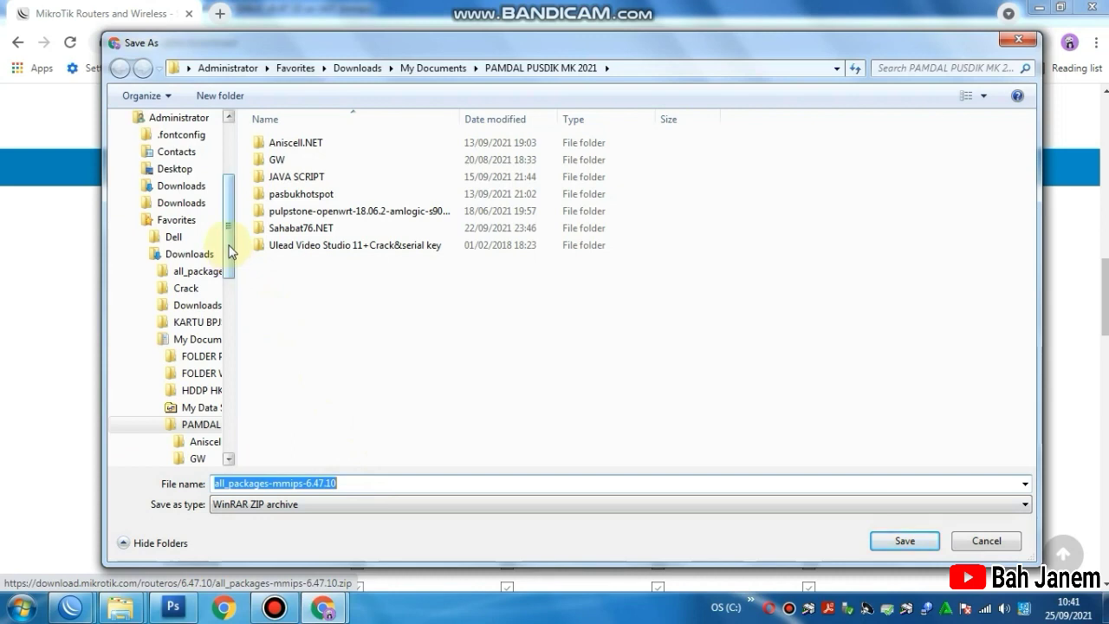
left_click_drag(229, 250, 221, 184)
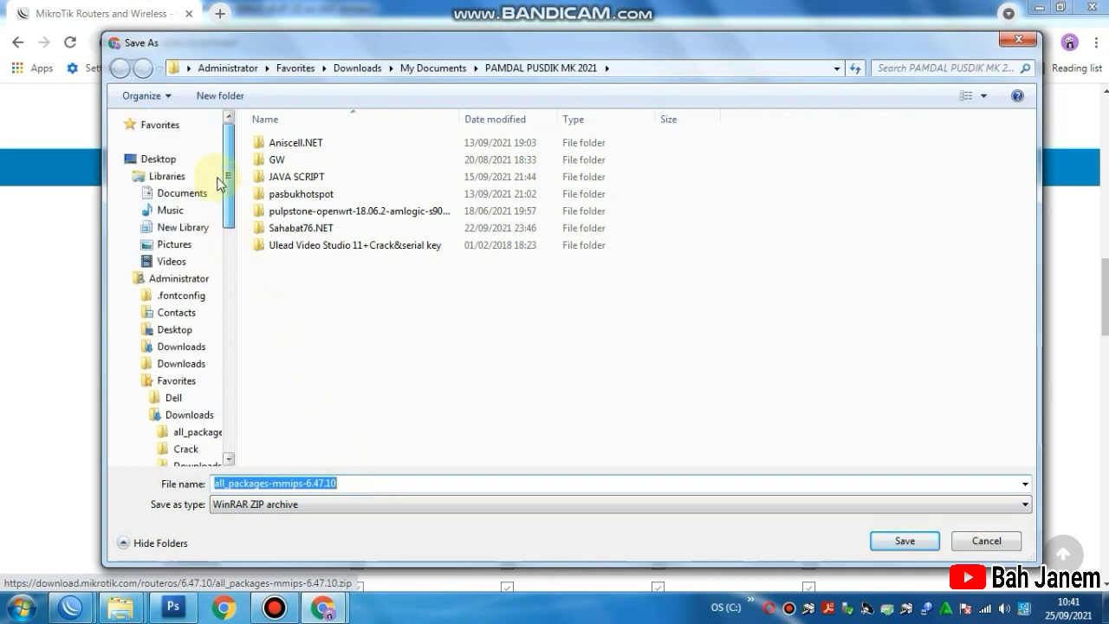
left_click(161, 159)
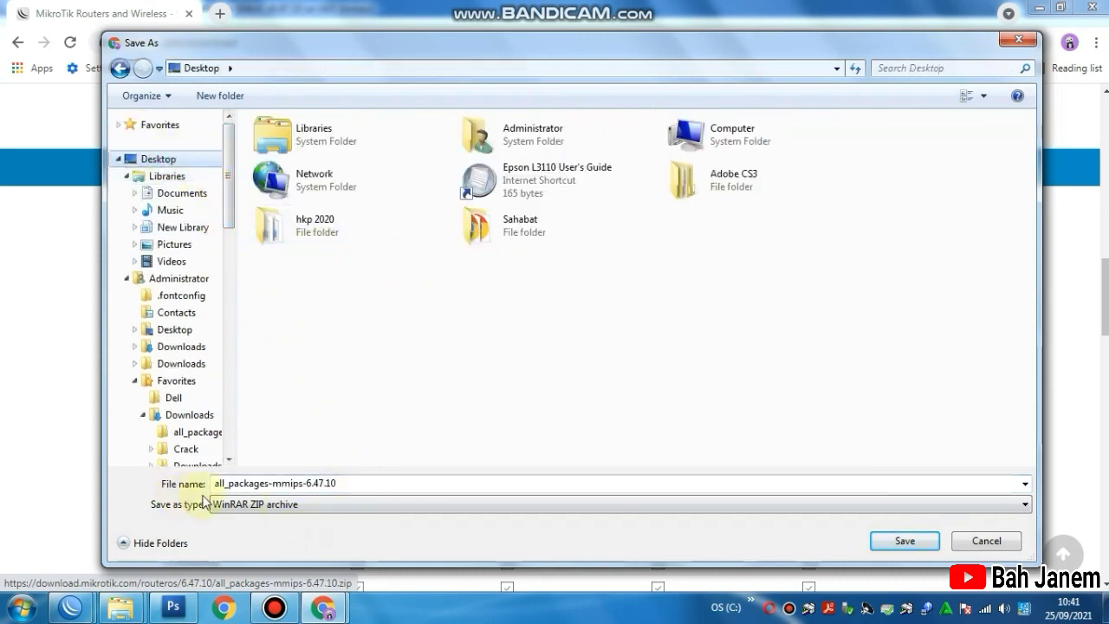
left_click(901, 547)
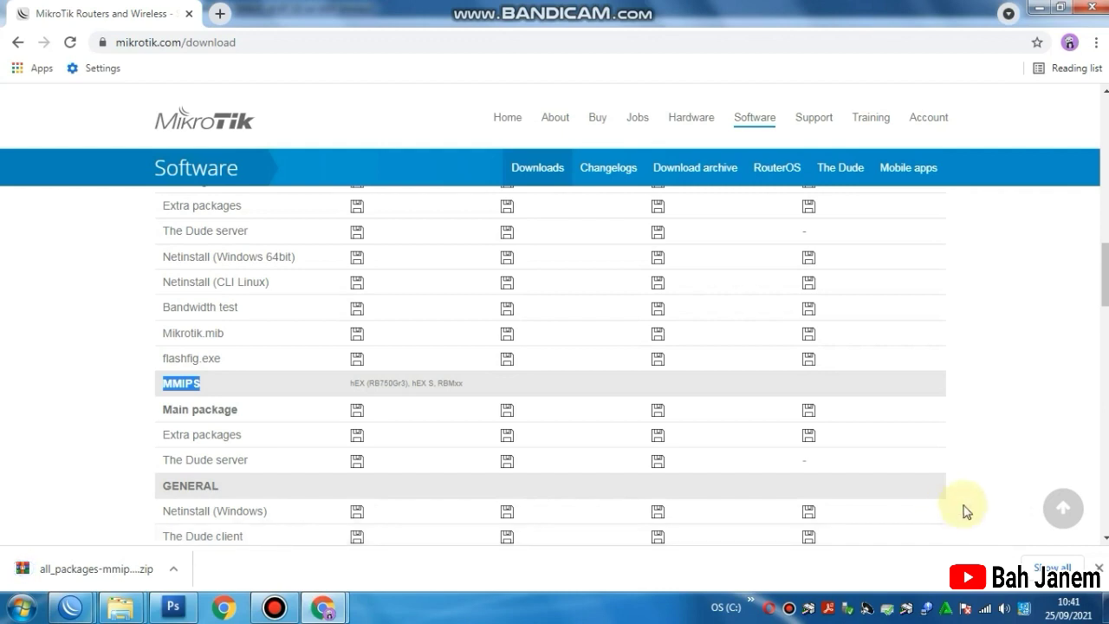
Close the Chrome windows, shrink the WinBox session, and place the all_packages-mmips-6.47.10 archive on the free desktop area beside it
left_click(1082, 11)
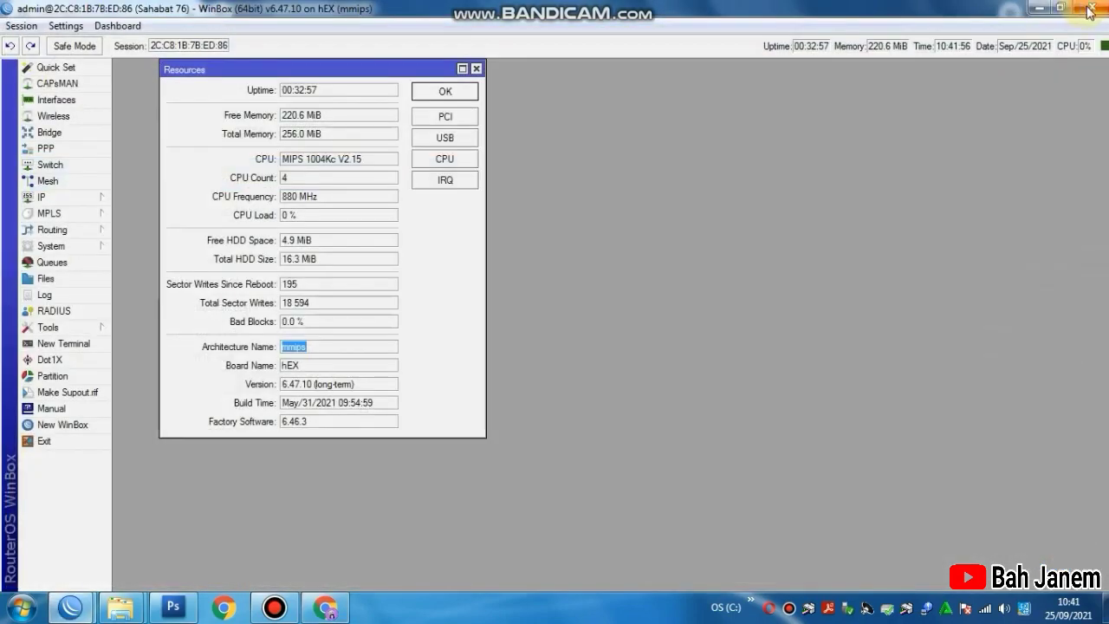
left_click(1059, 7)
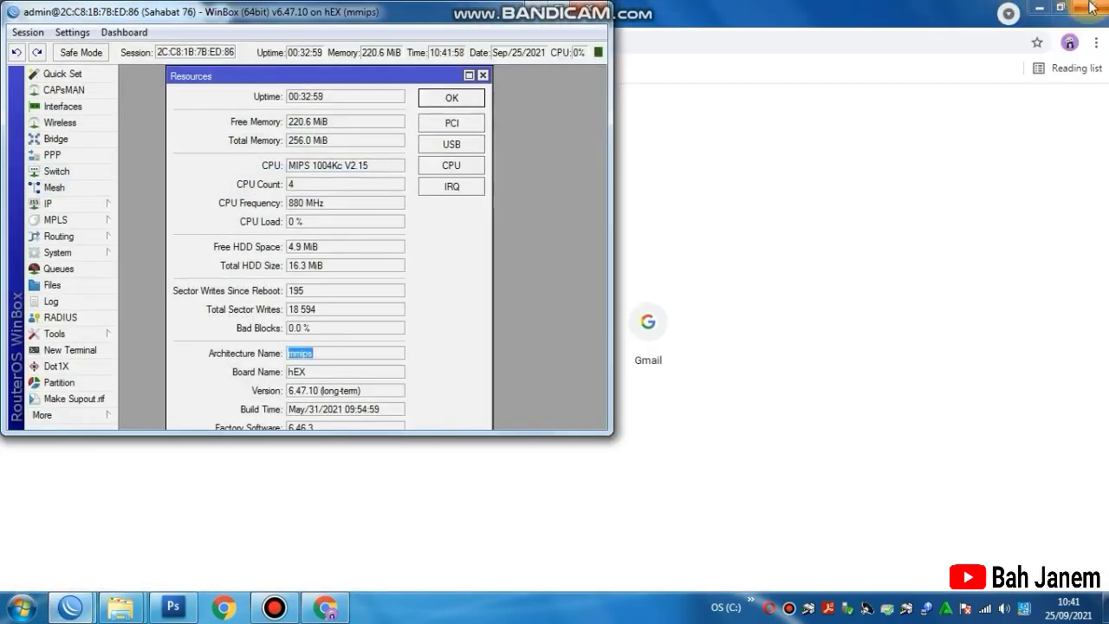
left_click(1093, 7)
left_click_drag(444, 19, 858, 25)
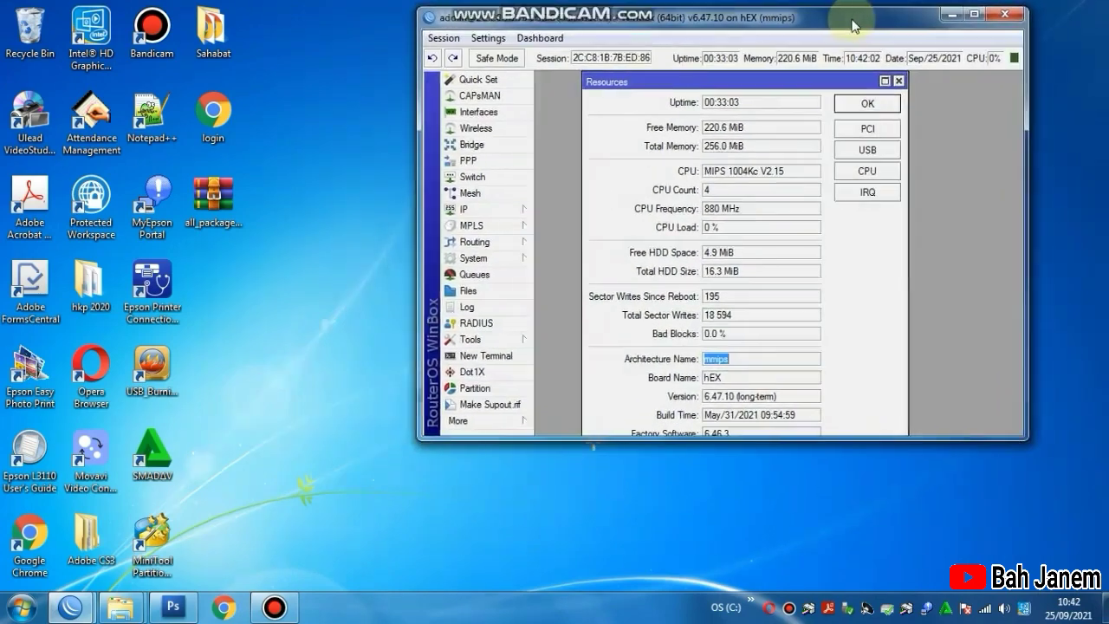
left_click_drag(227, 227, 717, 478)
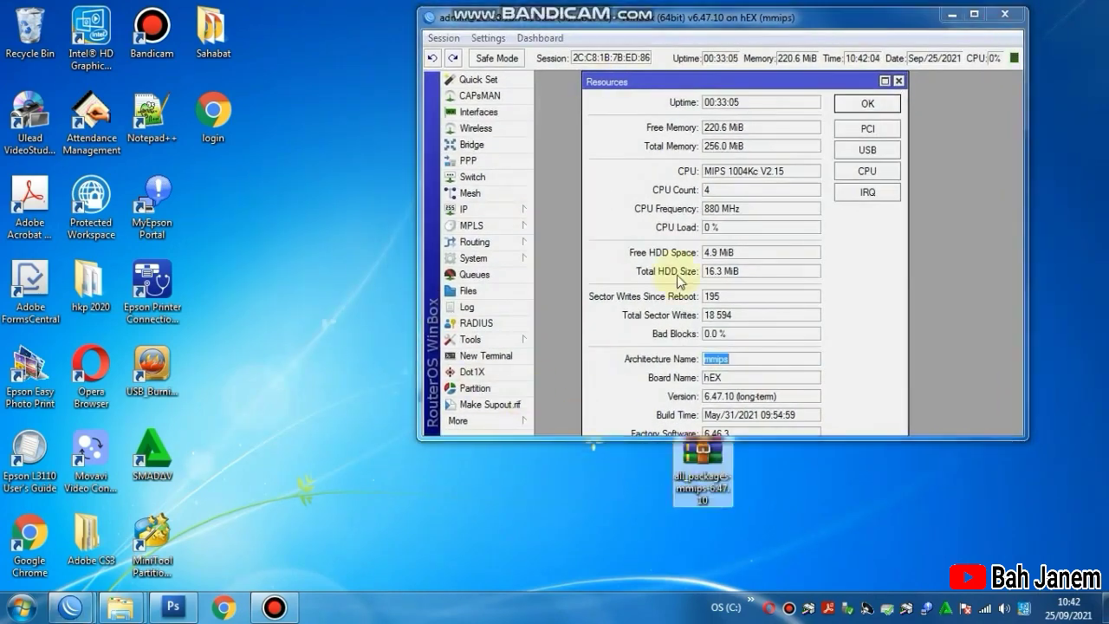
left_click_drag(803, 21, 400, 19)
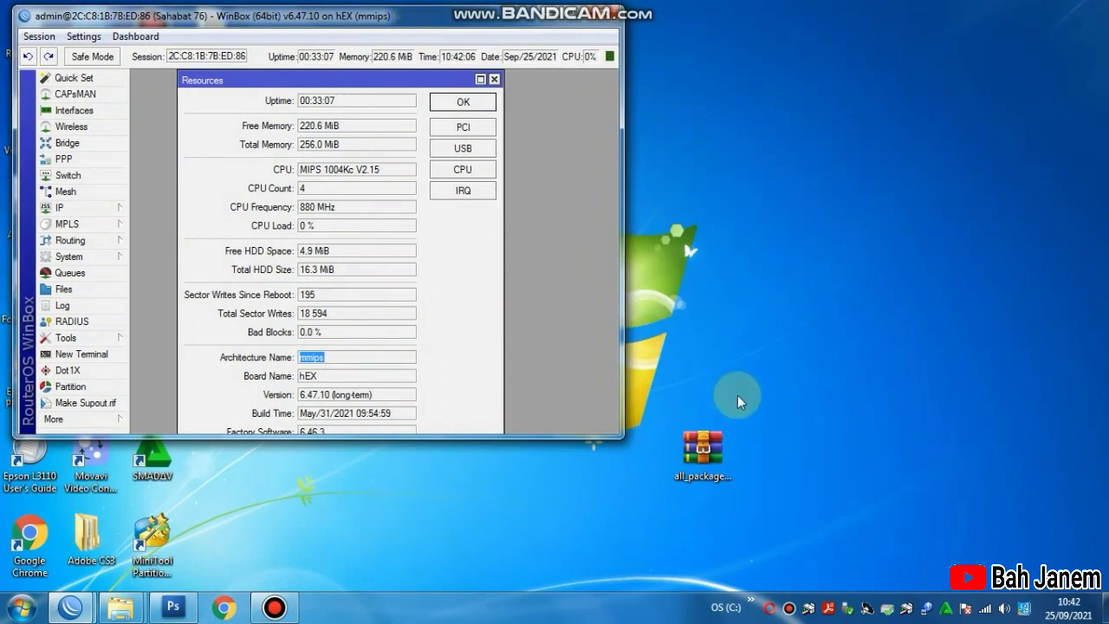
Extract the all_packages-mmips-6.47.10 archive into a folder of the same name on the Desktop
left_click_drag(719, 450, 840, 201)
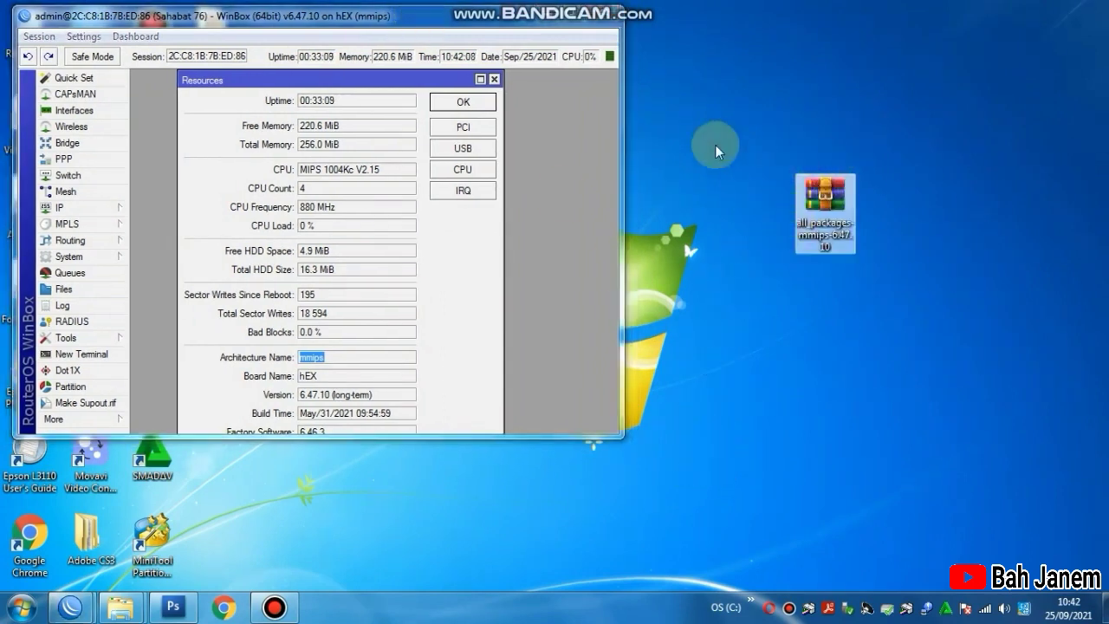
right_click(836, 215)
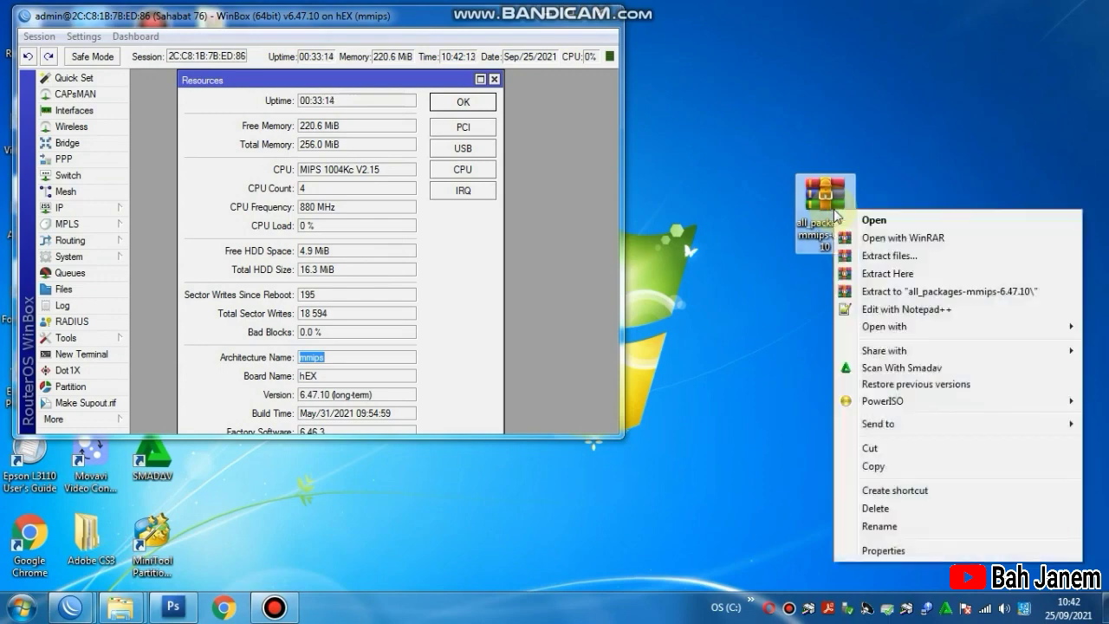
left_click(880, 253)
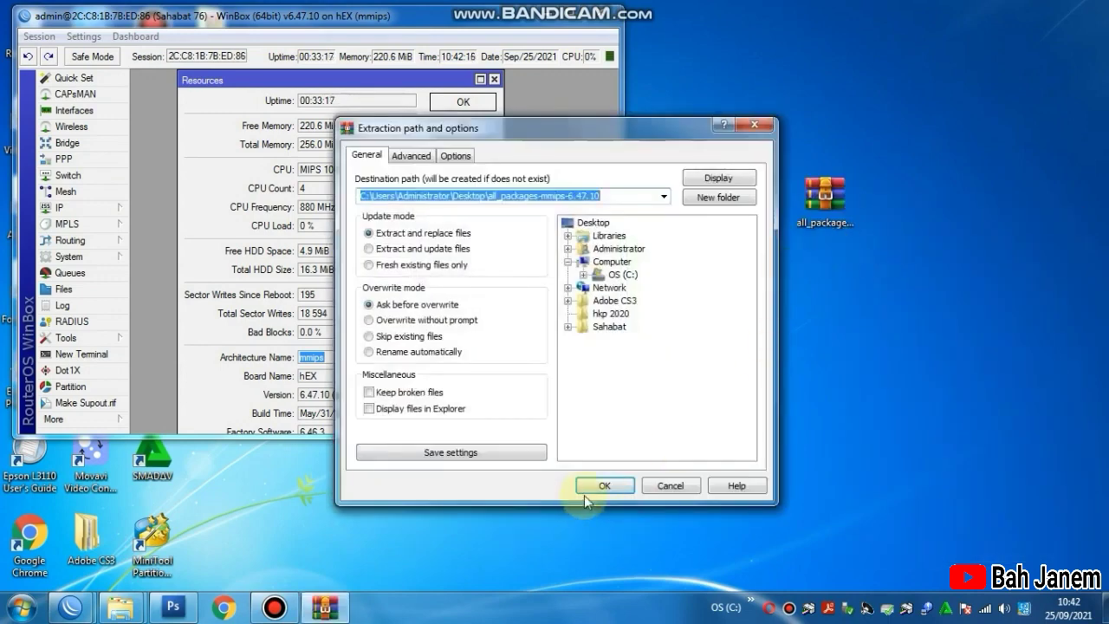
left_click(604, 485)
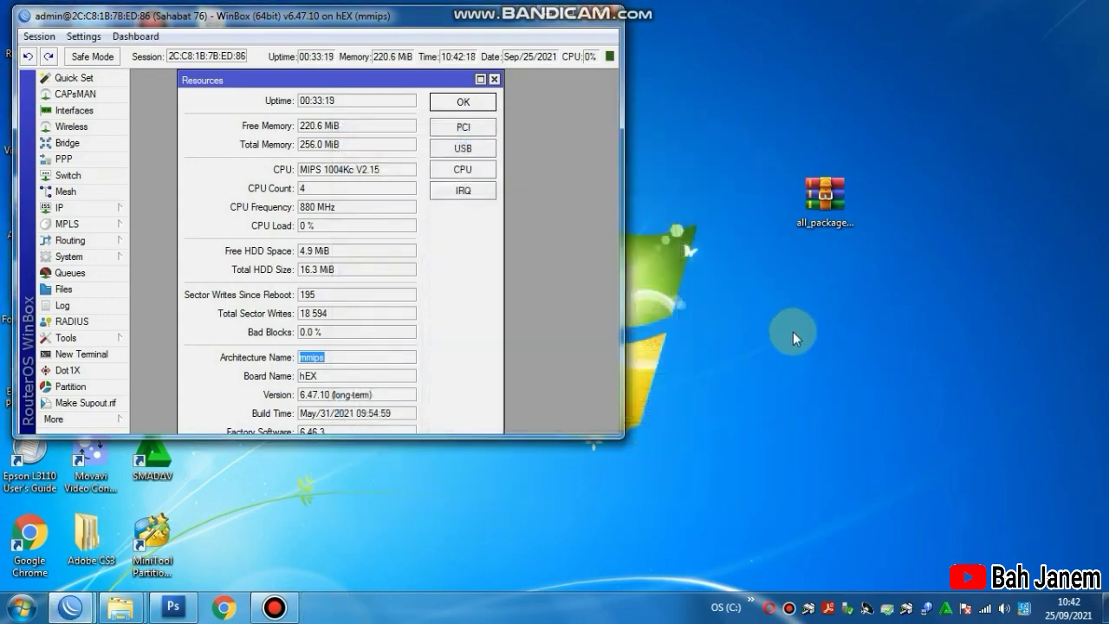
Minimize WinBox and open the extracted all_packages-mmips-6.47.10 folder on the desktop
left_click_drag(345, 20, 636, 39)
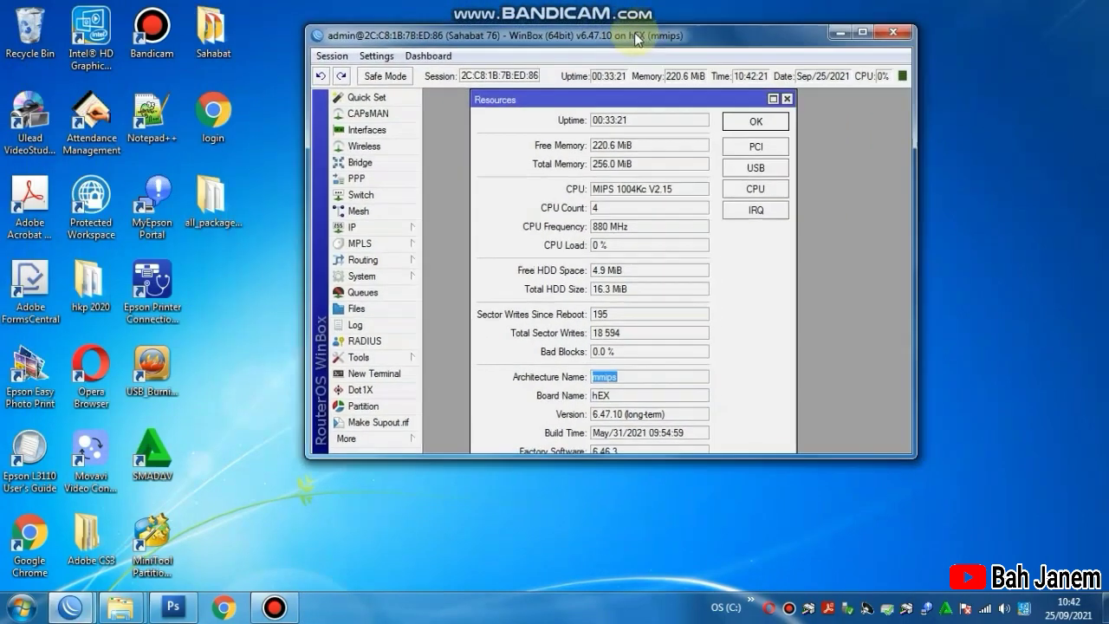
left_click(838, 32)
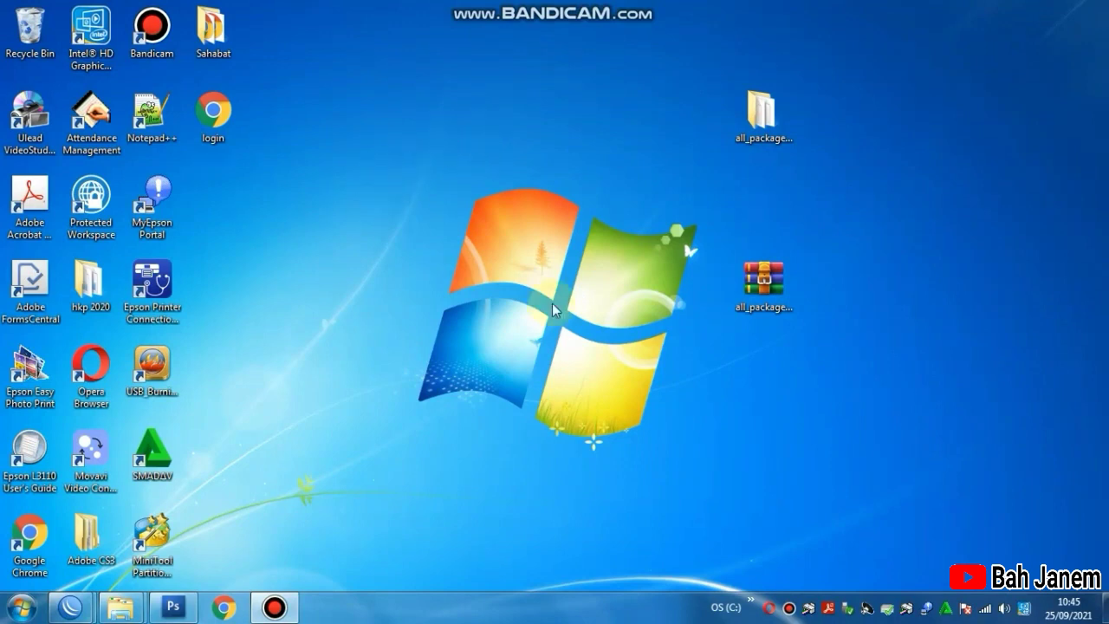
left_click(741, 106)
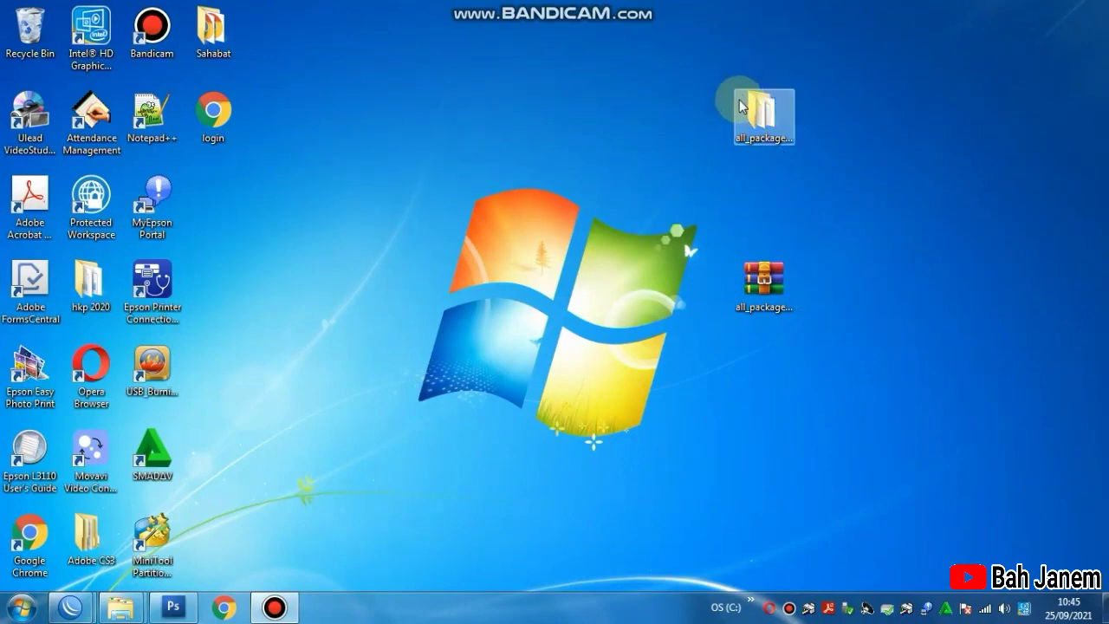
left_click(781, 128)
left_click(740, 80)
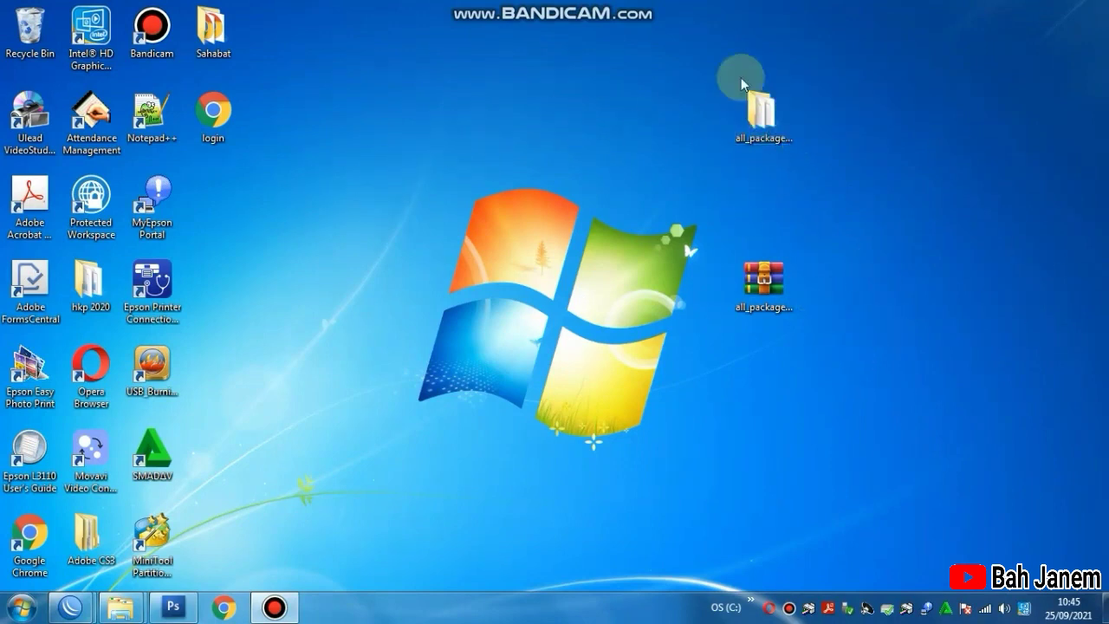
left_click_drag(762, 108, 836, 112)
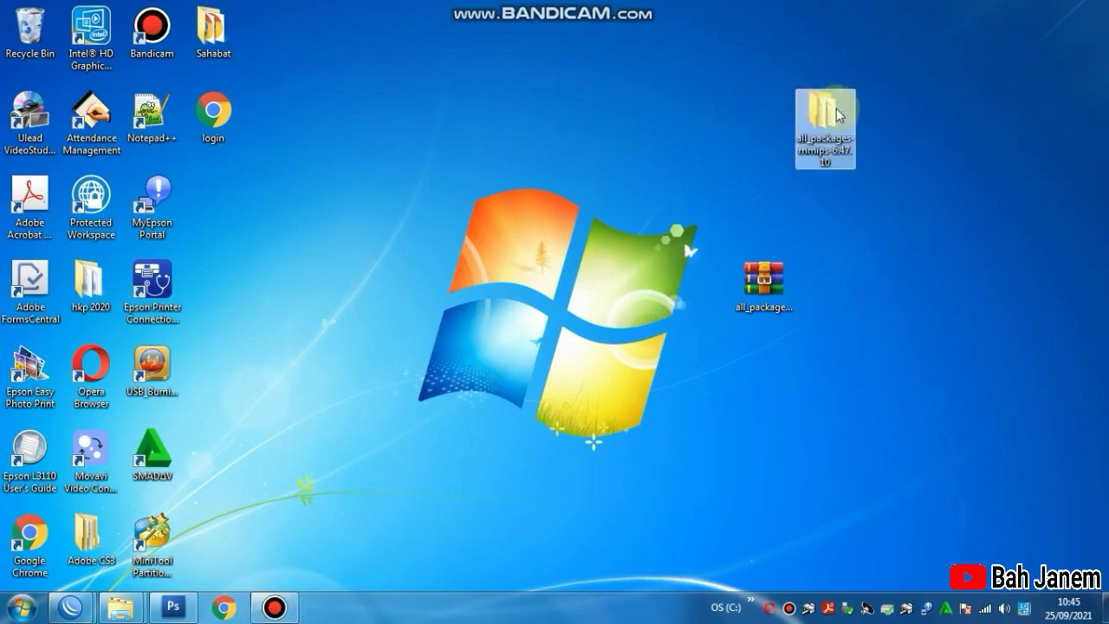
double_click(834, 116)
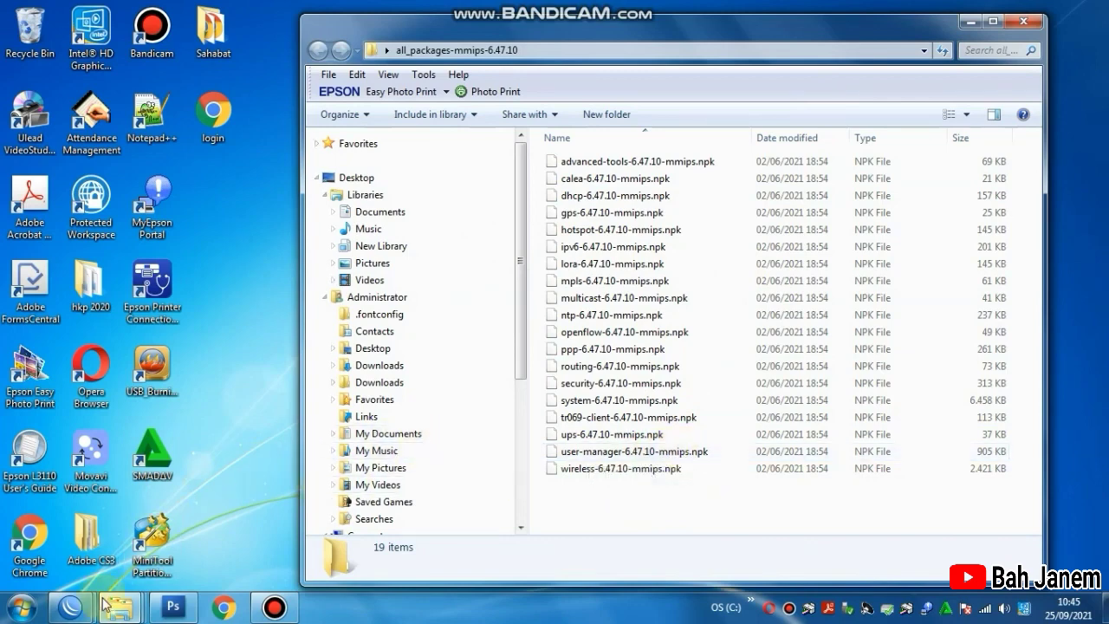
Switch back to WinBox and open the router's Package List
mouse_move(70, 606)
left_click(250, 531)
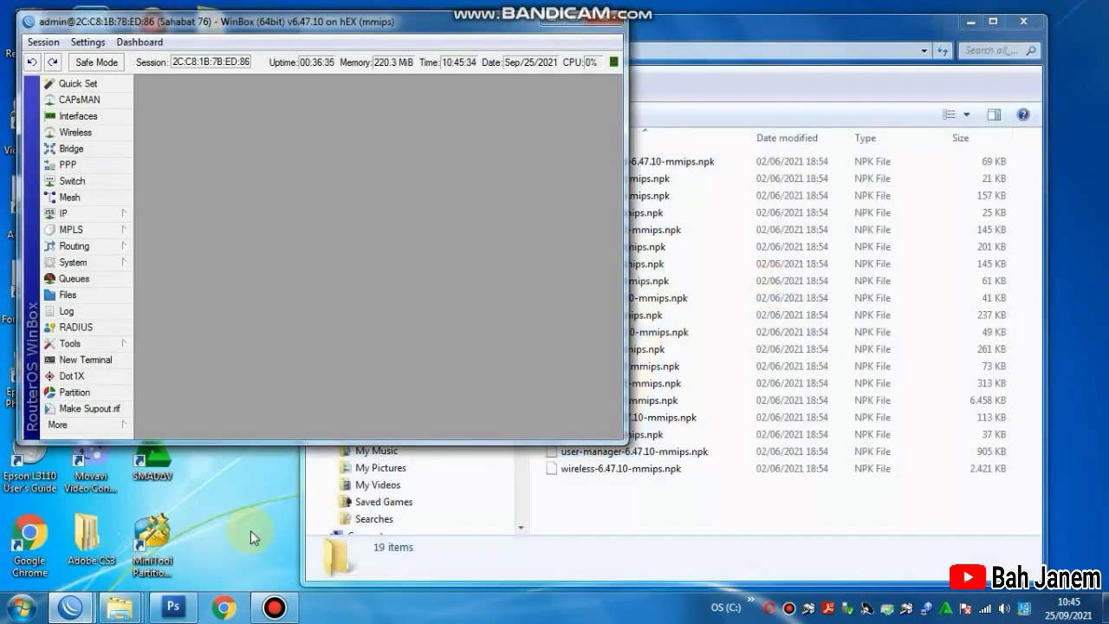
left_click(114, 261)
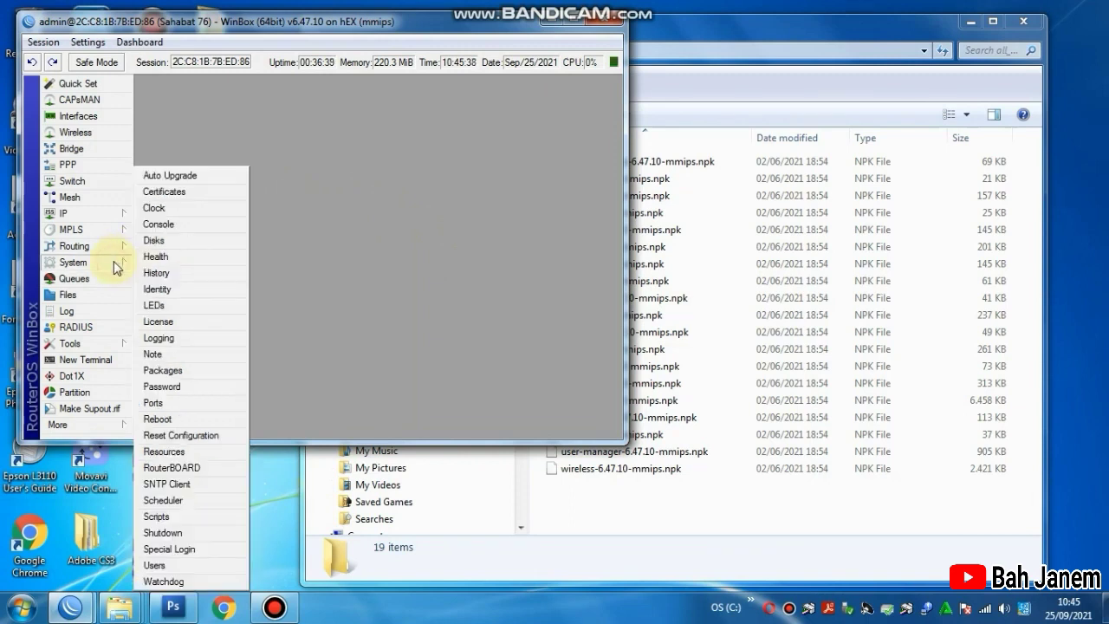
left_click(194, 377)
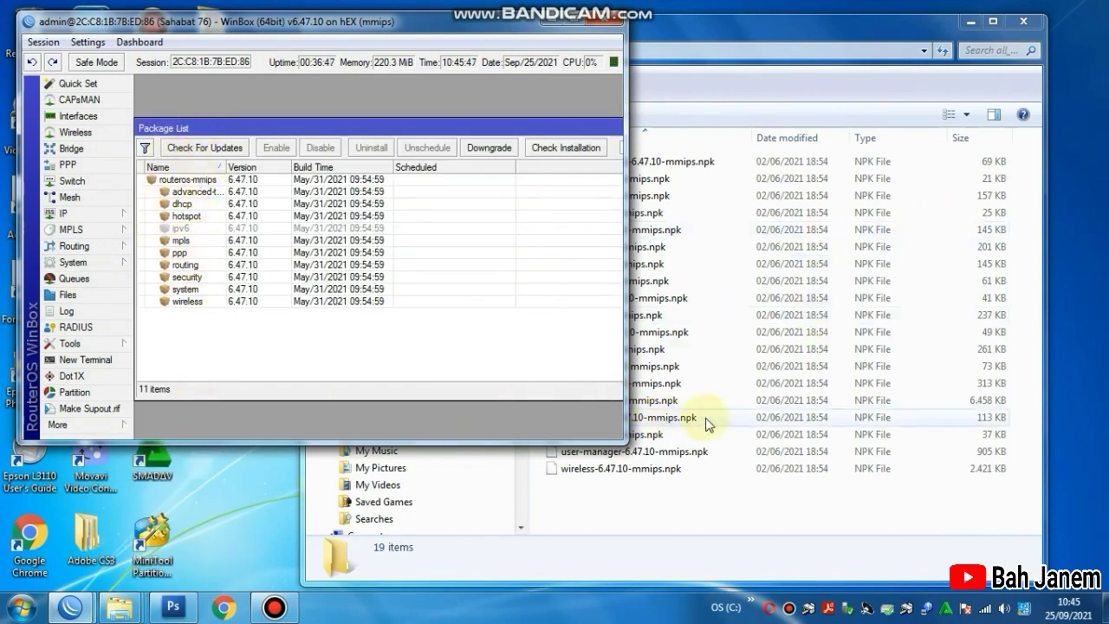
Arrange the packages folder beside WinBox, upload user-manager-6.47.10-mmips.npk from it to the router, and minimize the folder window
left_click_drag(764, 31, 893, 19)
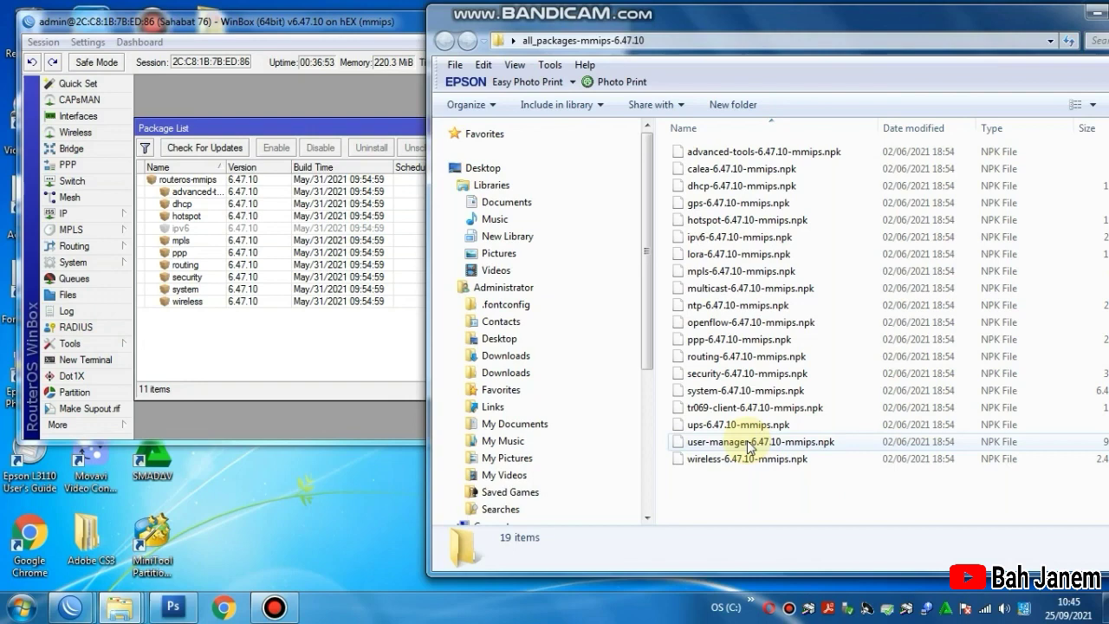
left_click_drag(747, 445, 216, 275)
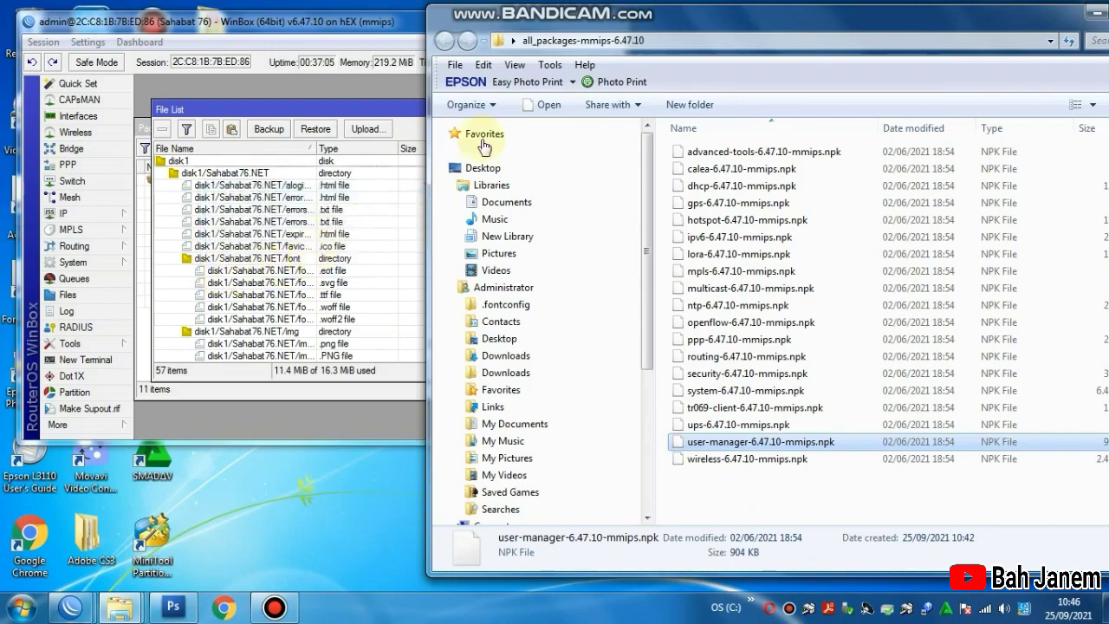
left_click(1094, 11)
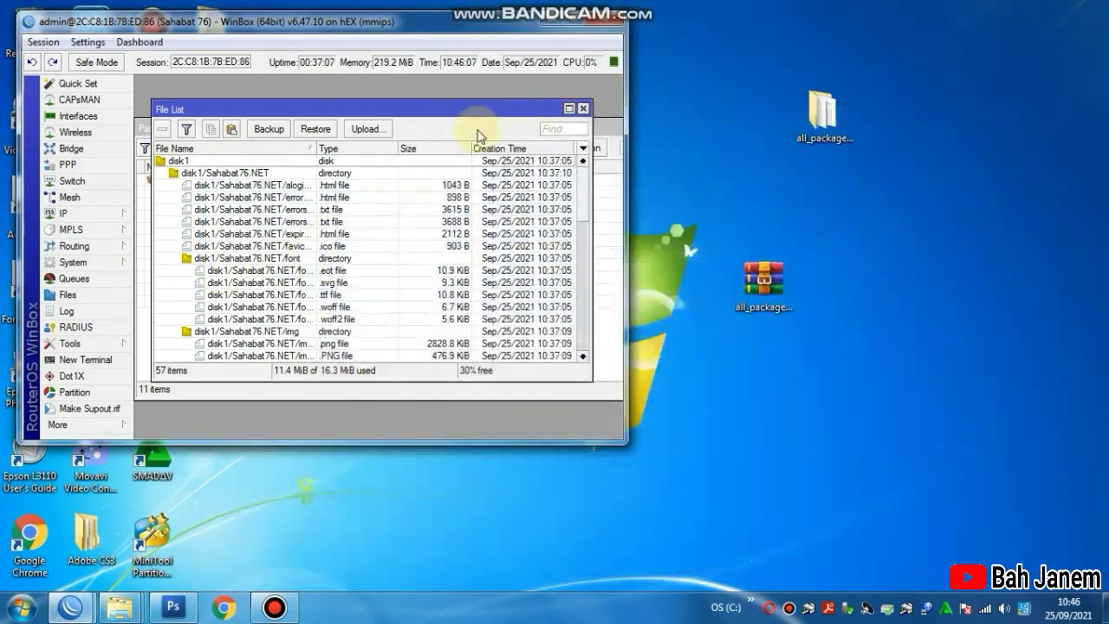
Check the end of the router's File List for the uploaded user-manager package, then close the list and maximize WinBox
left_click_drag(583, 195, 578, 345)
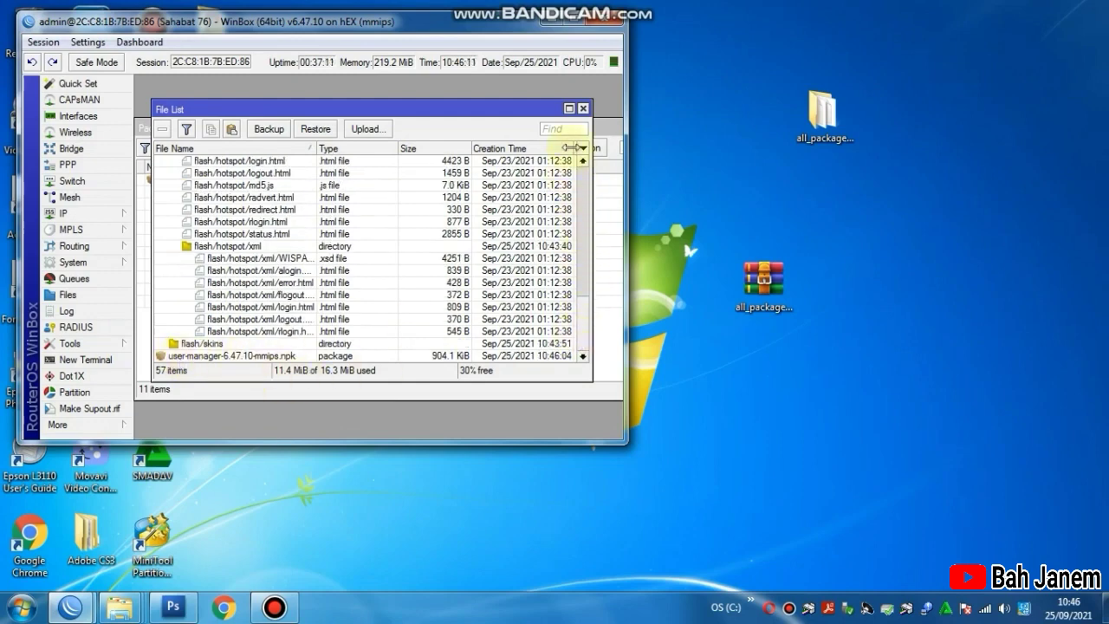
left_click(583, 108)
left_click(581, 20)
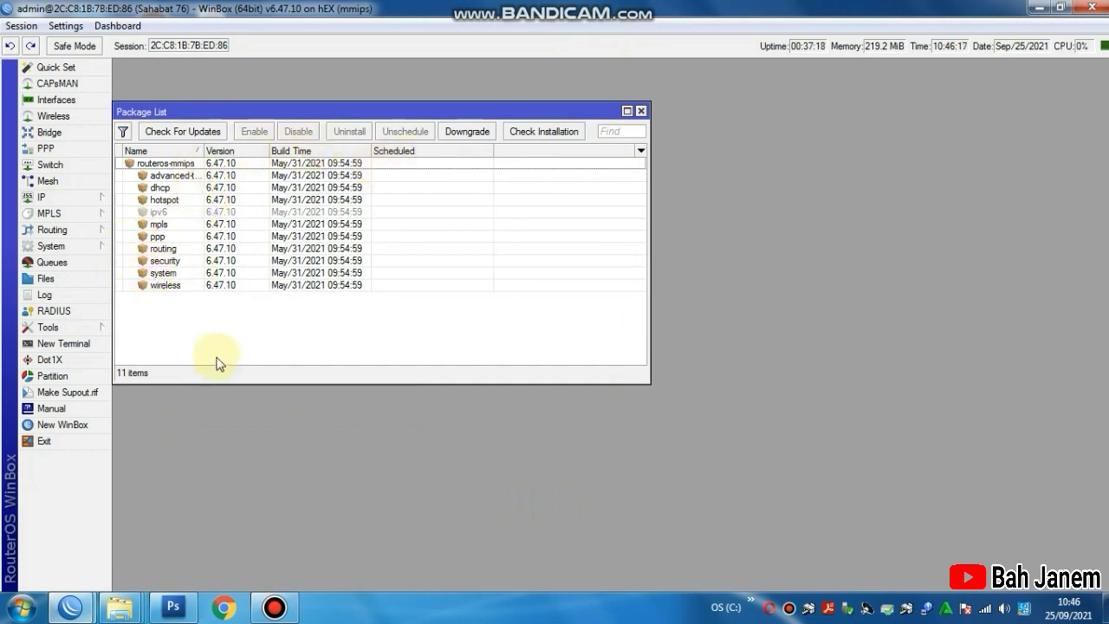
Reboot the router and reconnect to it in WinBox to check the Package List for user-manager
left_click(72, 247)
mouse_move(55, 235)
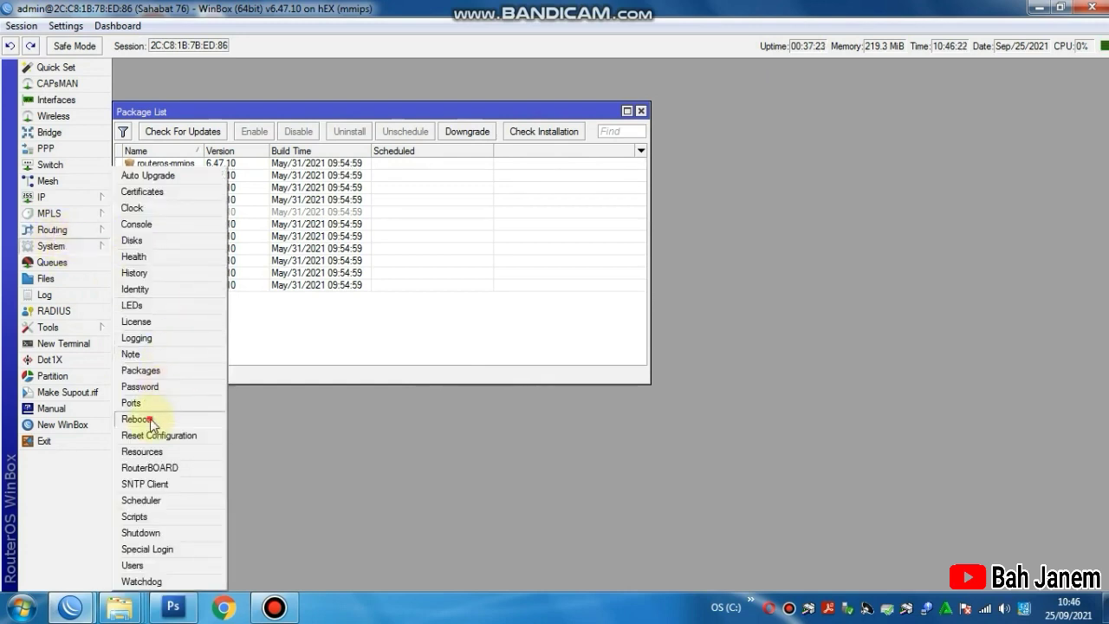
left_click(150, 418)
left_click(579, 321)
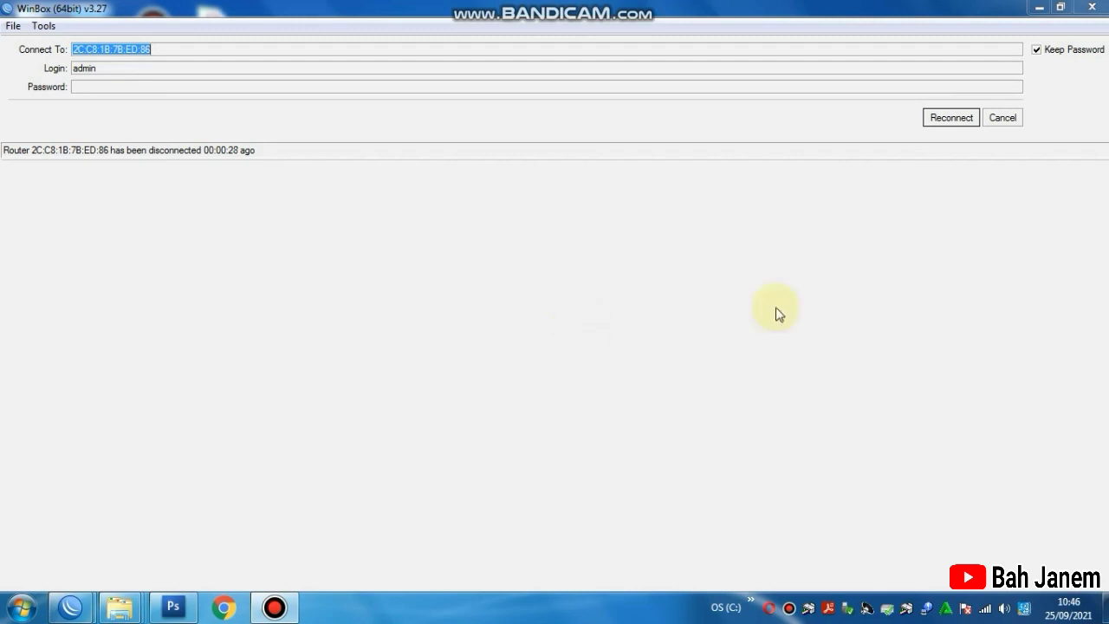
left_click(949, 119)
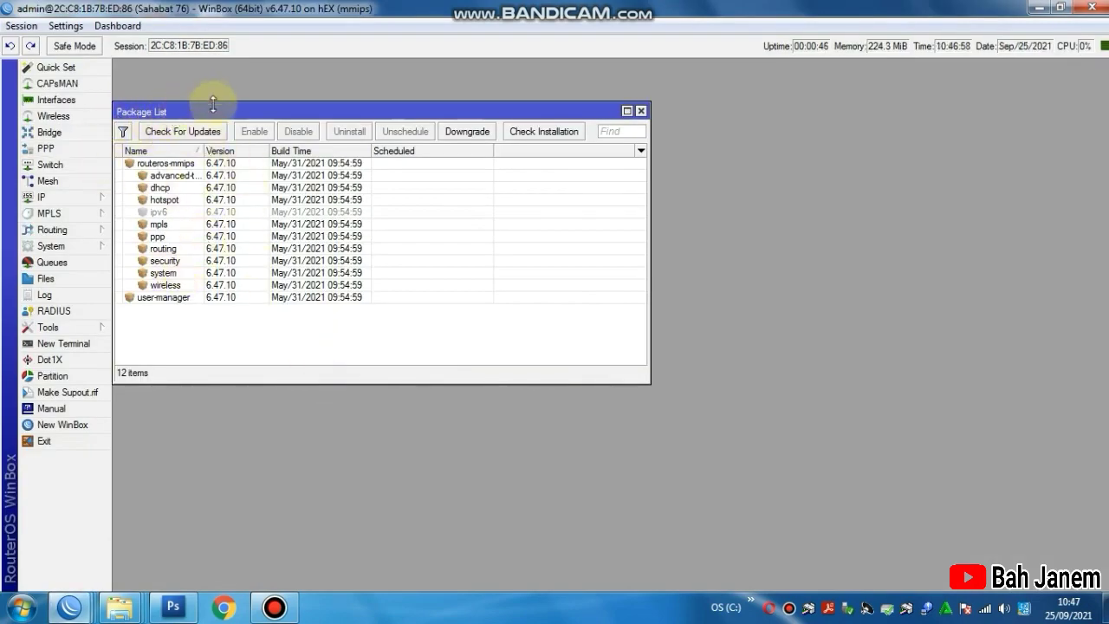
left_click_drag(218, 110, 318, 108)
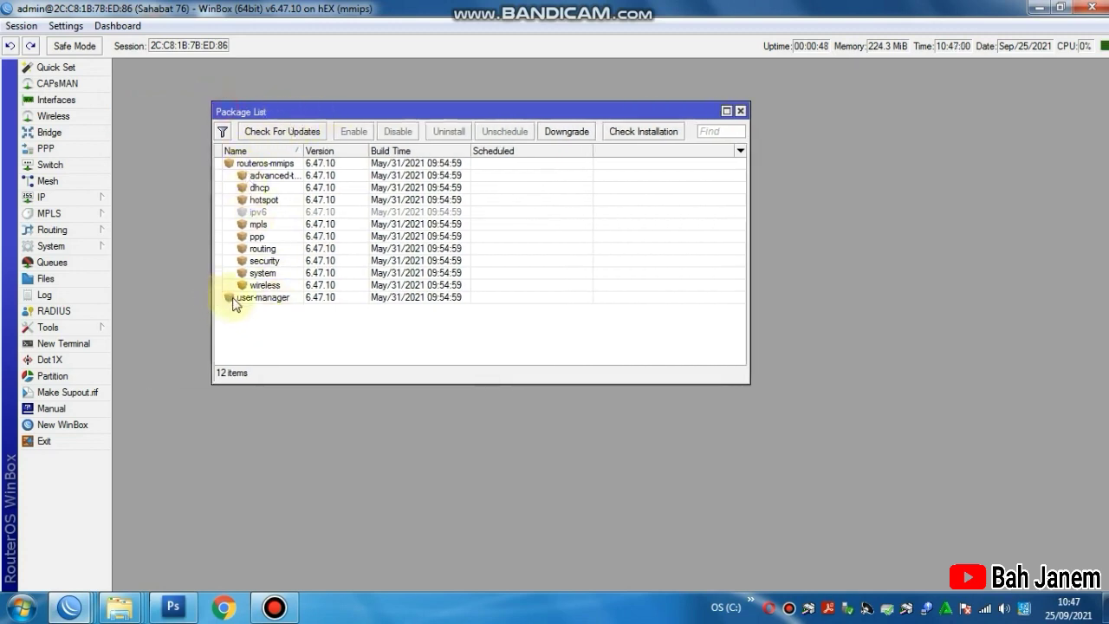